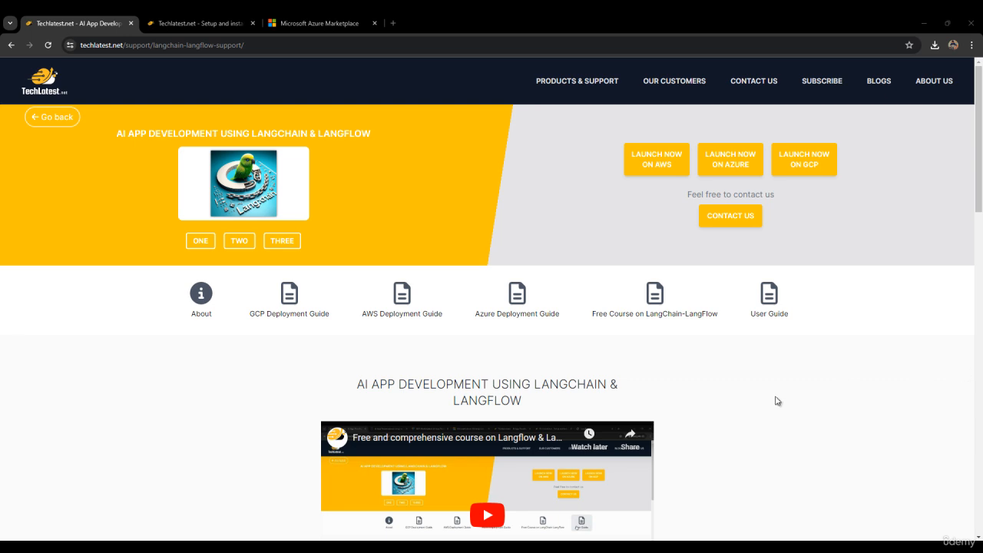
Step: Open the Azure Deployment Guide for LangChain & LangFlow from the support page
left_click(517, 326)
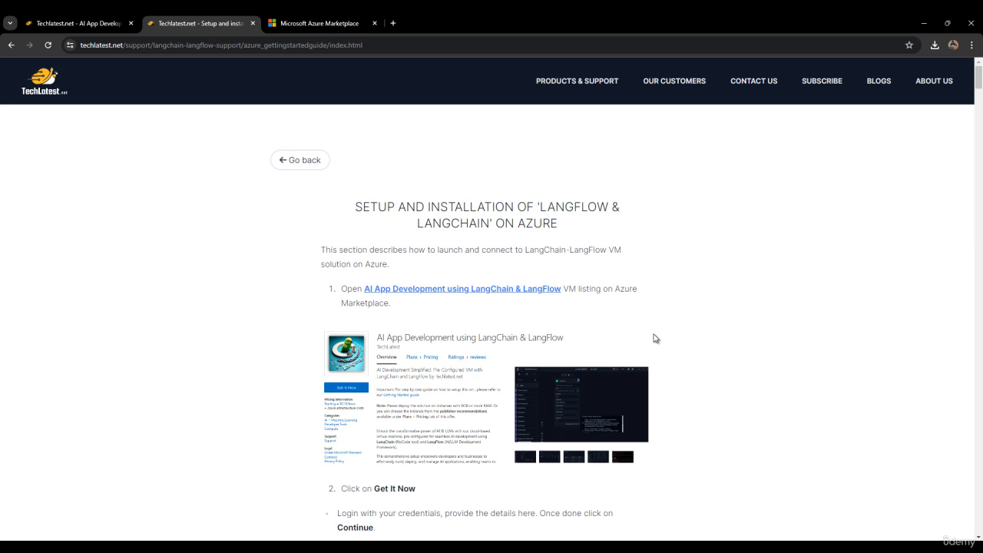
Step: Open the LangChain & LangFlow Marketplace listing, choose Get It Now, and continue to Azure
left_click(512, 289)
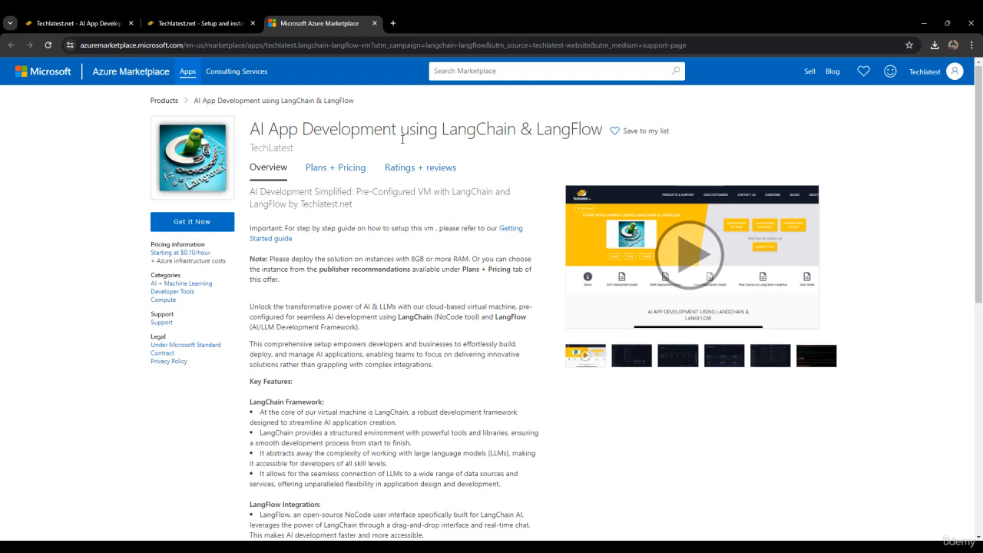
left_click(205, 229)
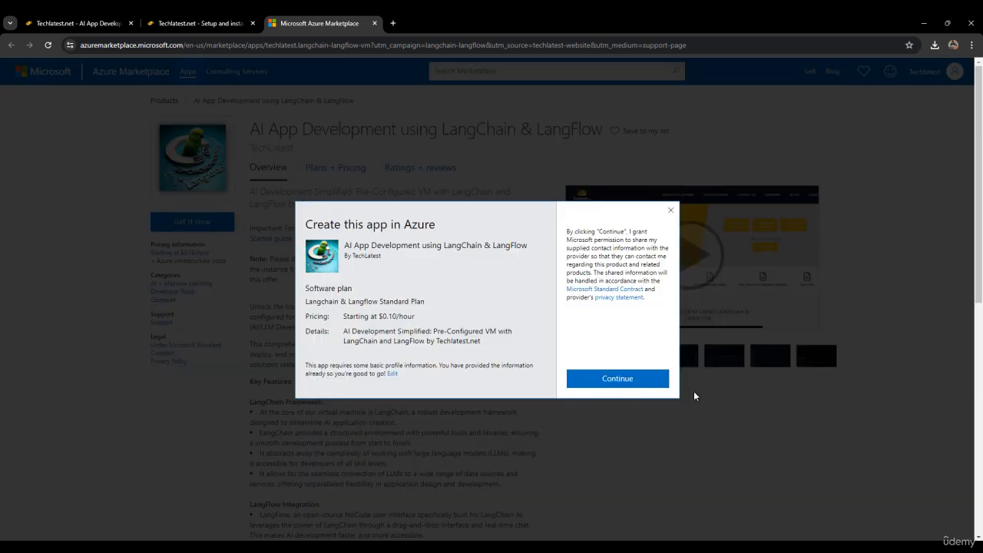
left_click(614, 377)
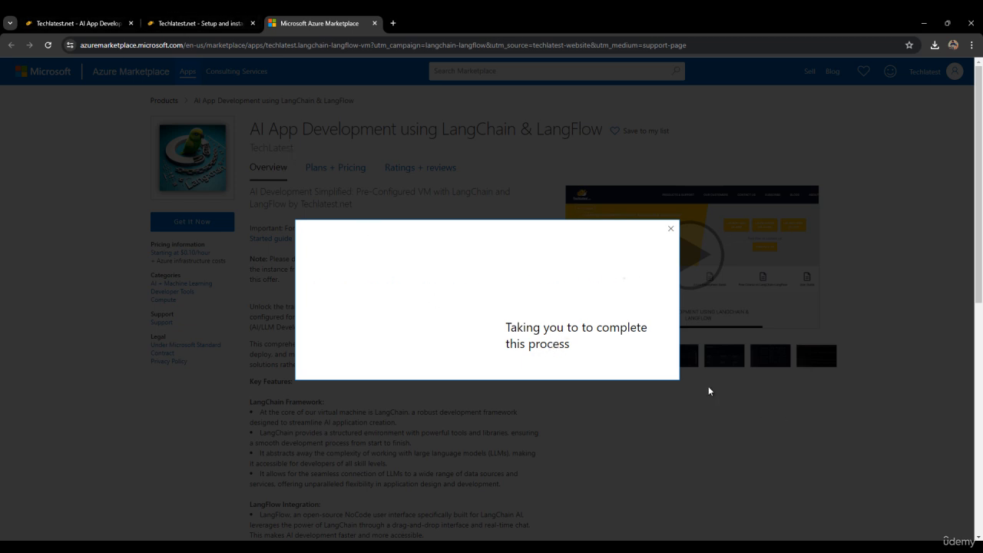
Step: Return to the setup guide and scroll down to its app-creation steps
left_click(222, 17)
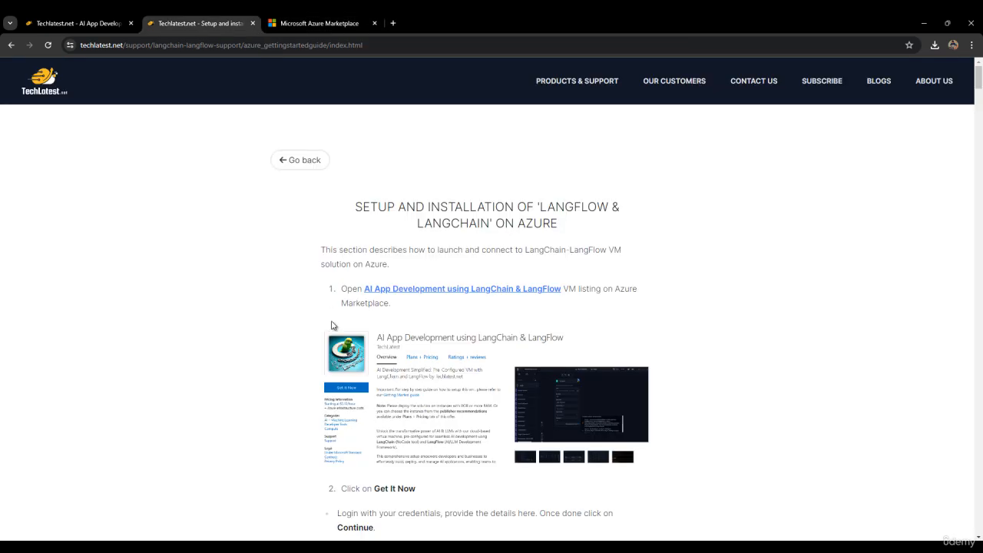
scroll(434, 385, "down", 3)
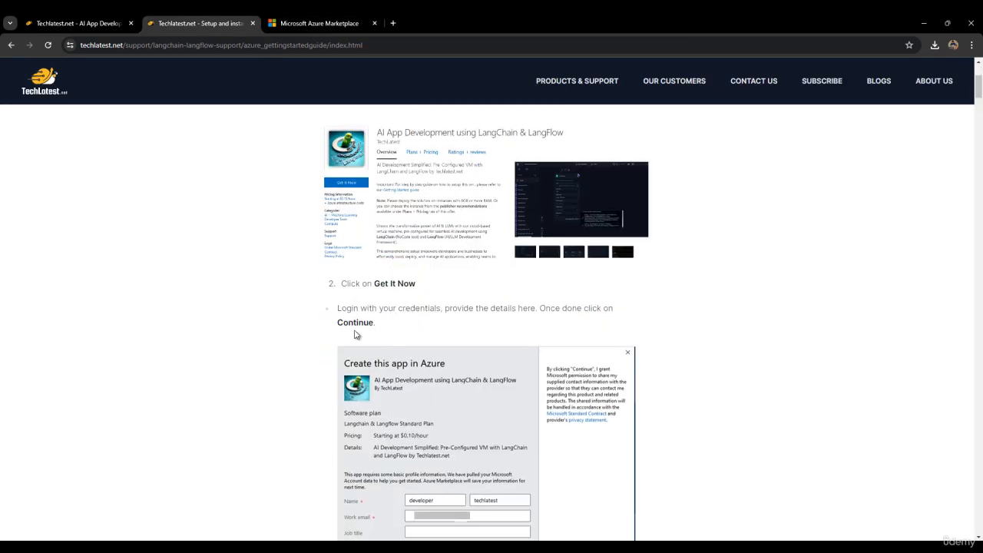
scroll(457, 330, "down", 2)
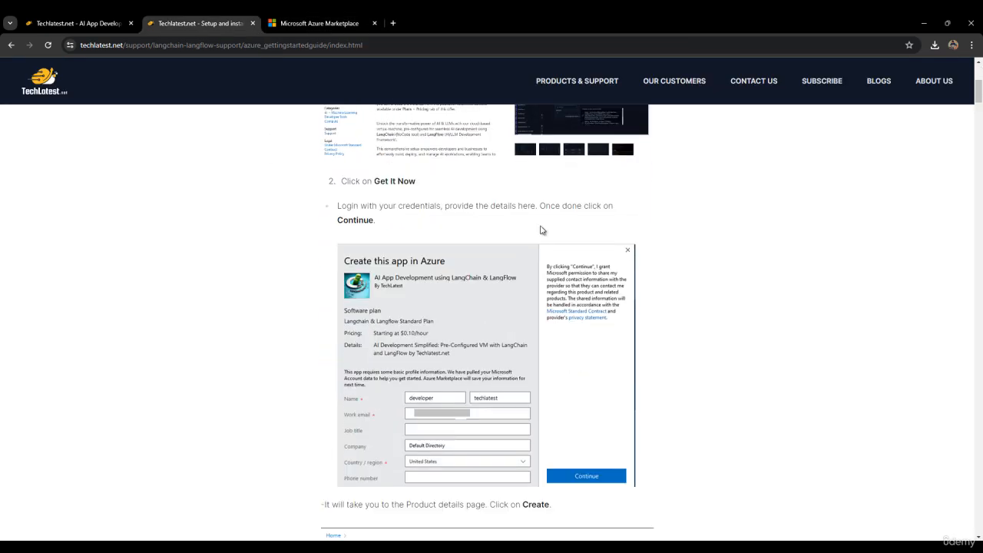
scroll(403, 239, "down", 2)
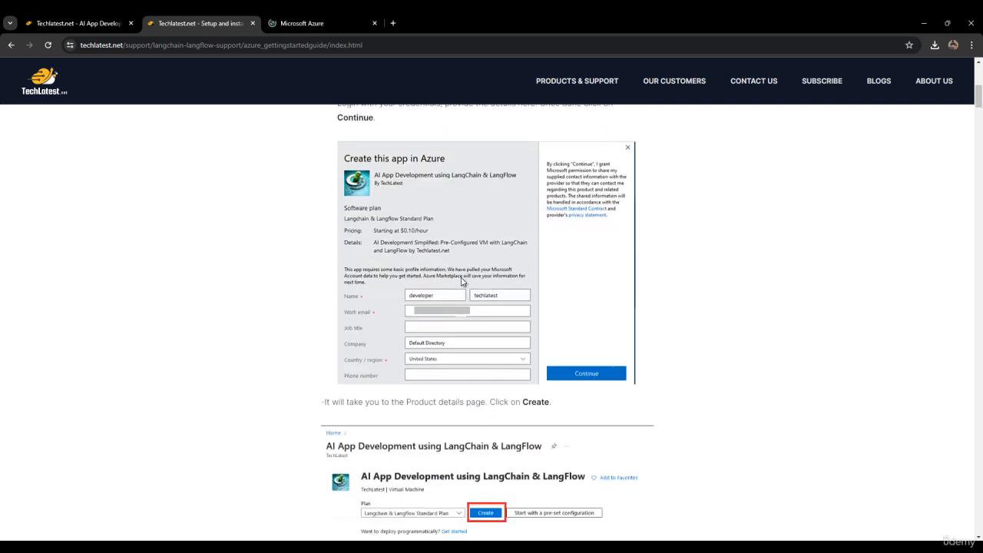
Step: Start a Standard Plan VM in resource group support2resourcegroup
left_click(307, 22)
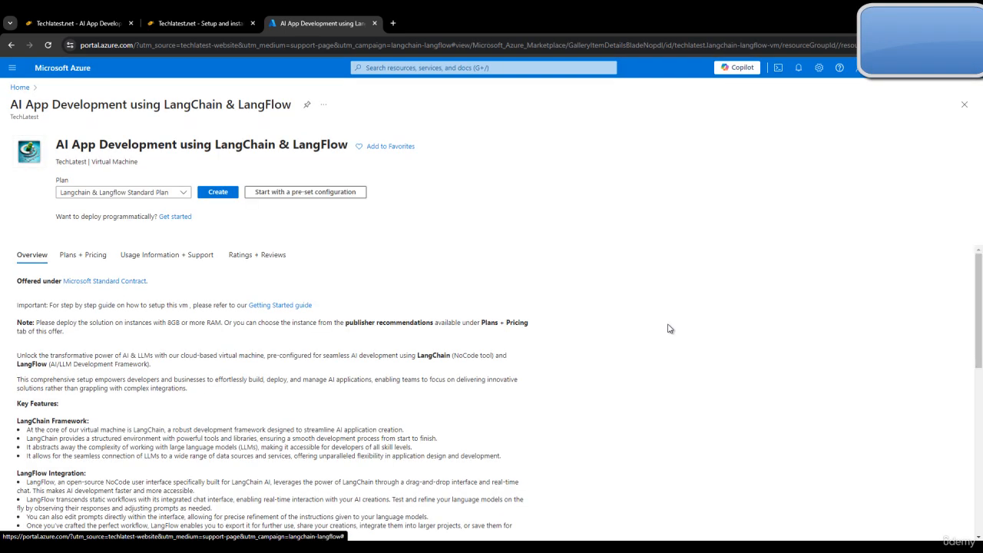
scroll(651, 345, "down", 5)
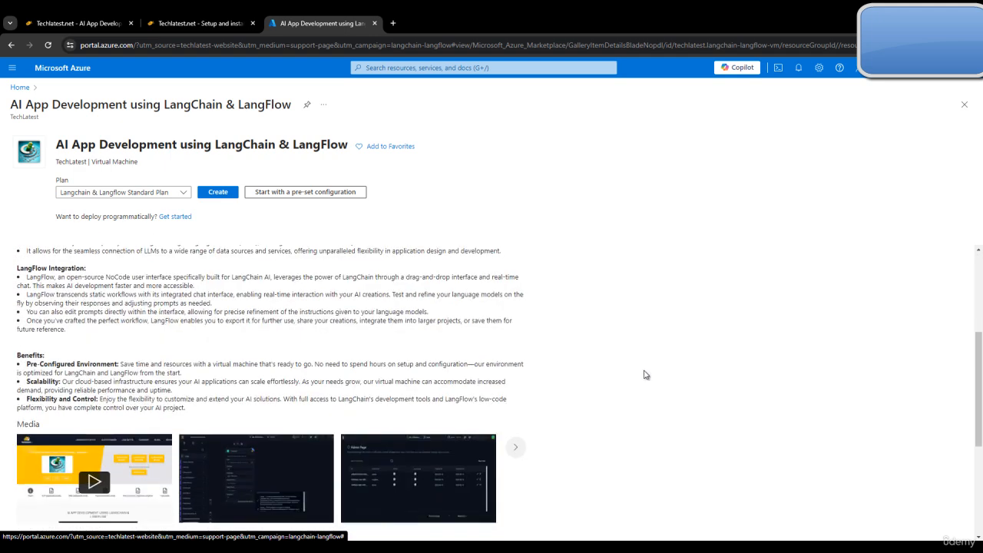
scroll(592, 390, "up", 2)
scroll(592, 390, "up", 3)
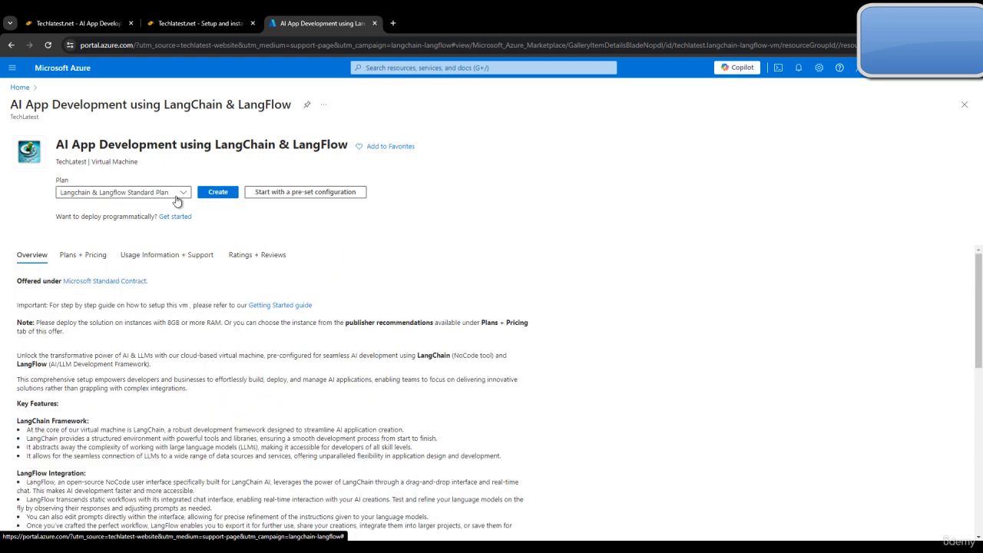
left_click(216, 196)
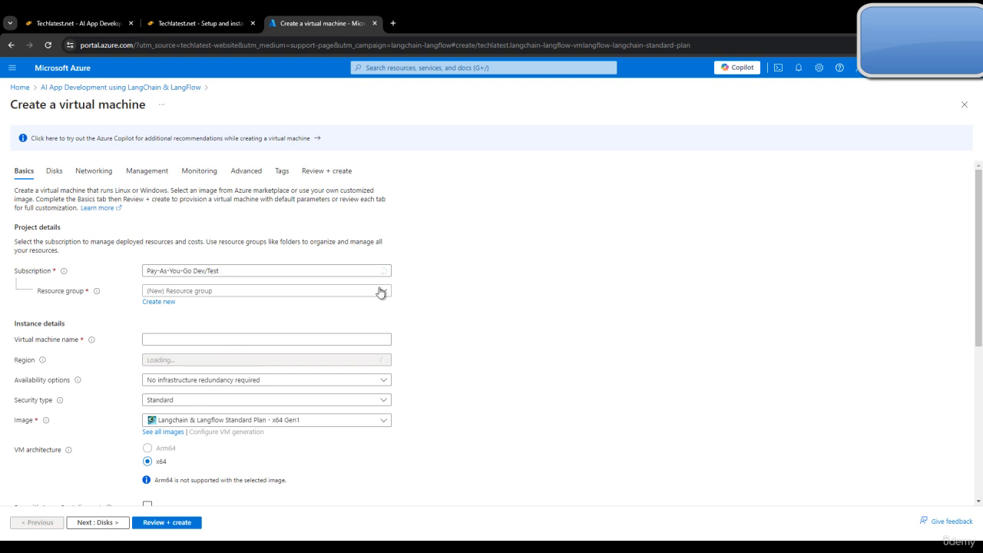
left_click(234, 299)
left_click(208, 485)
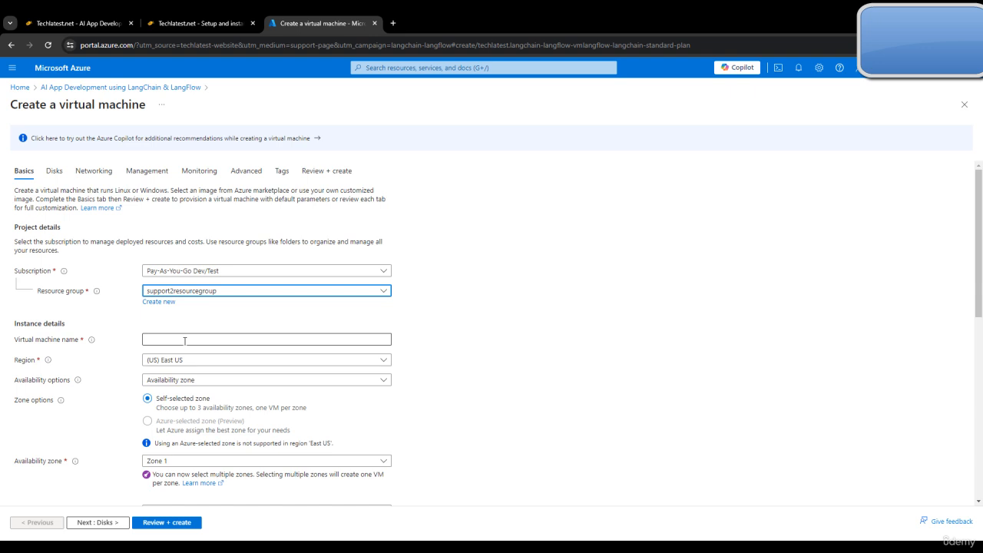
Step: Name the VM langflowvm, then check the guide's security type instructions
left_click(185, 340)
type("lang")
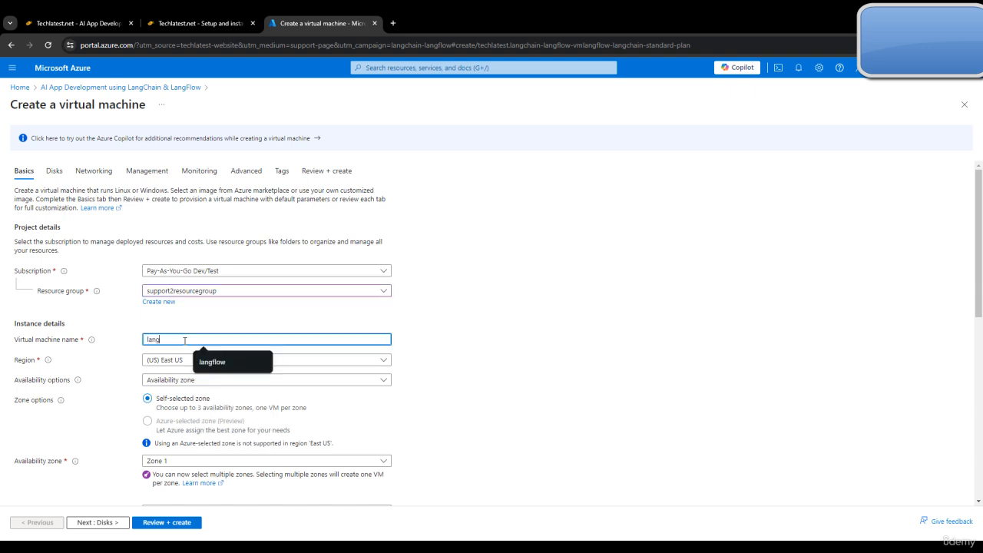
type("flowvm")
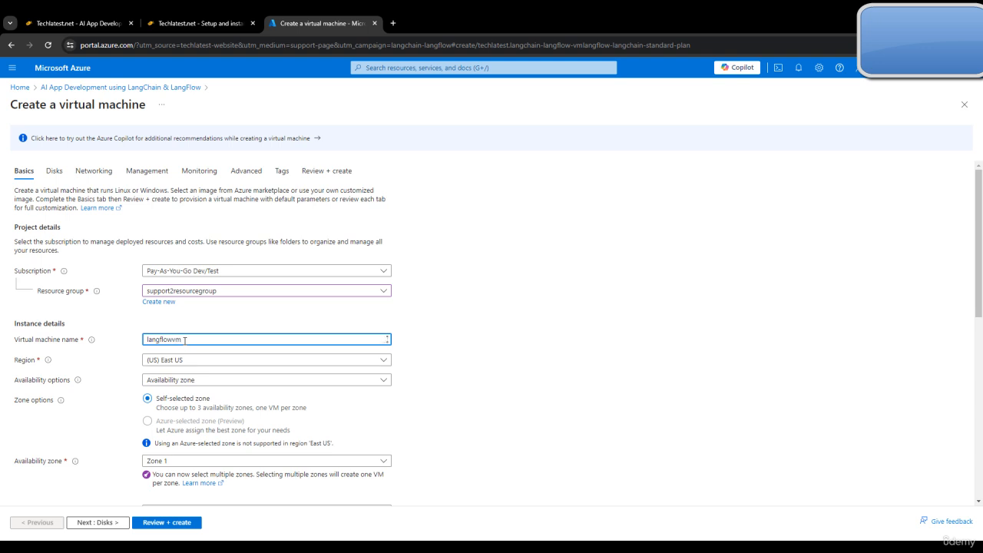
left_click(440, 389)
scroll(441, 386, "down", 2)
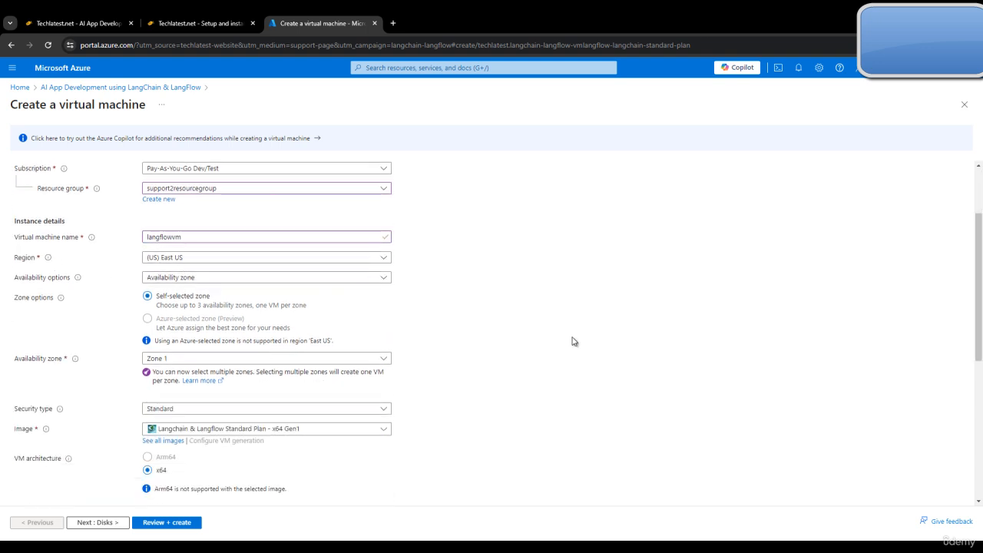
scroll(571, 343, "down", 1)
scroll(569, 346, "down", 1)
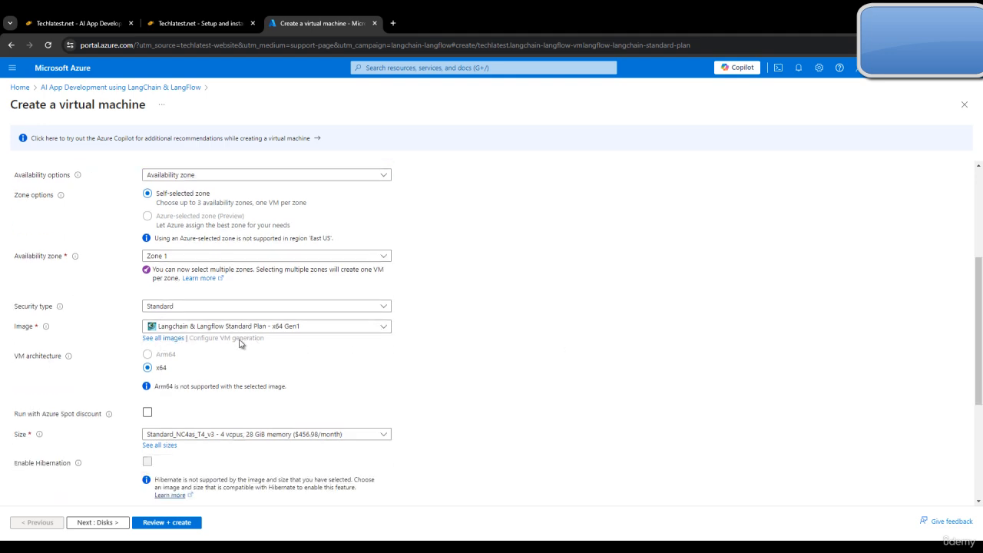
left_click(146, 16)
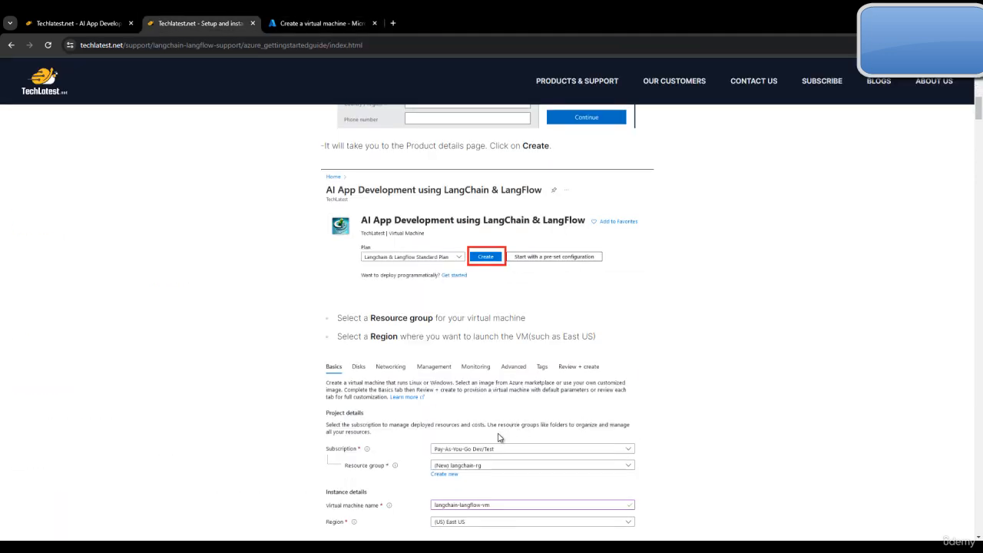
Step: Use password authentication with administrator username ubuntu
scroll(503, 414, "down", 5)
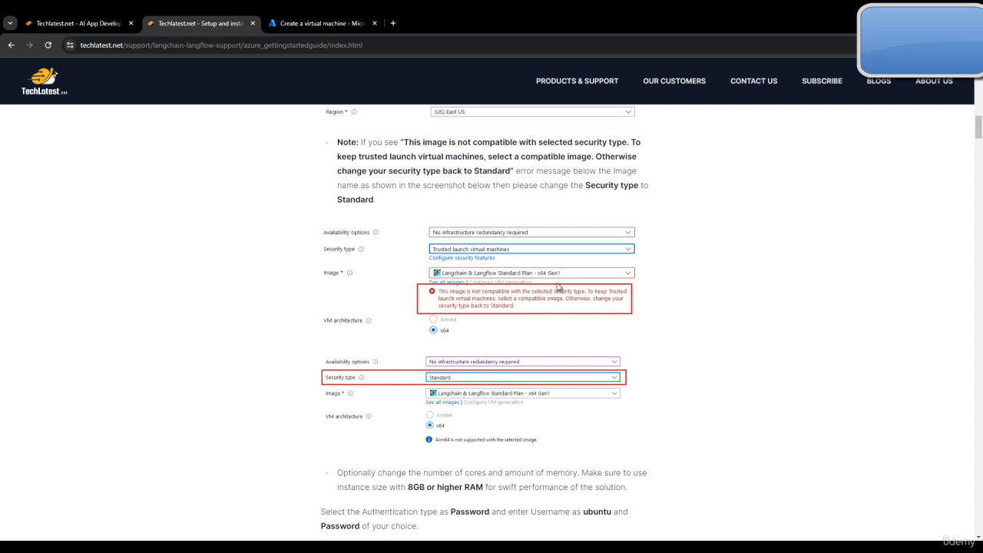
key("ctrl+Tab")
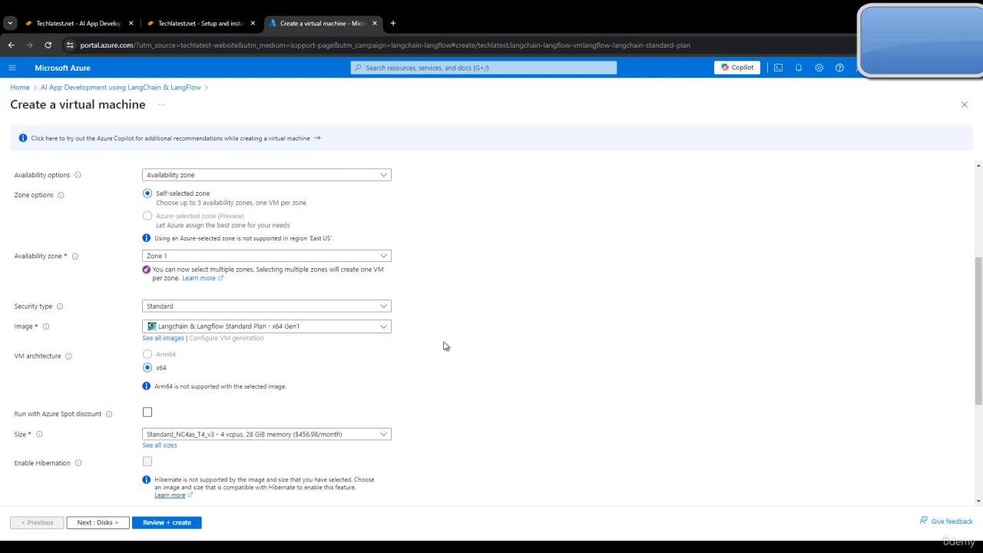
scroll(444, 345, "down", 2)
scroll(461, 354, "down", 3)
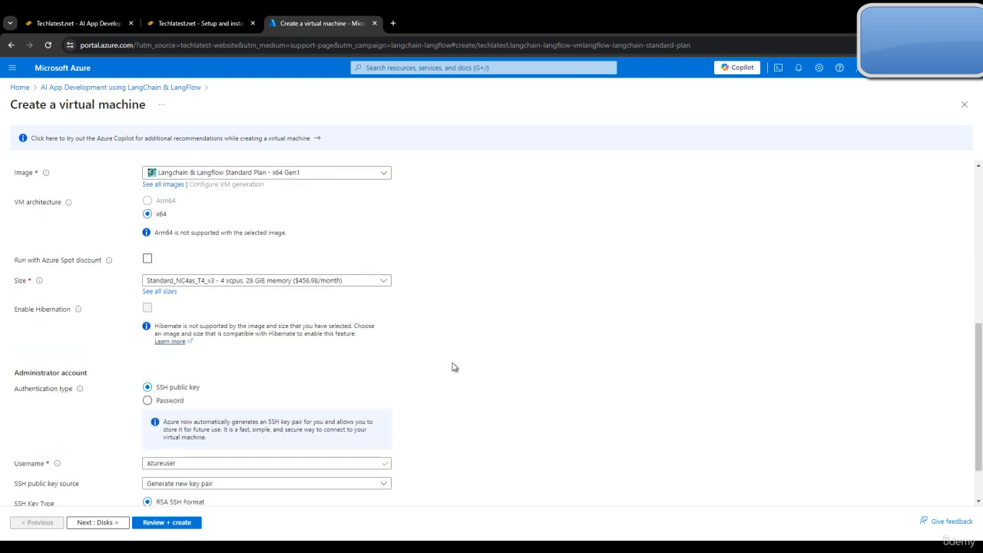
left_click(147, 340)
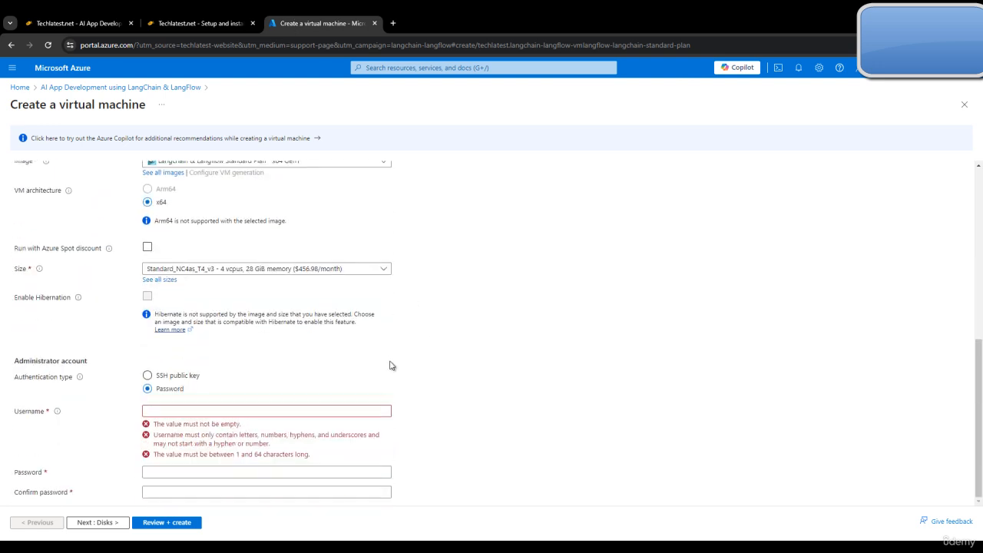
left_click(218, 412)
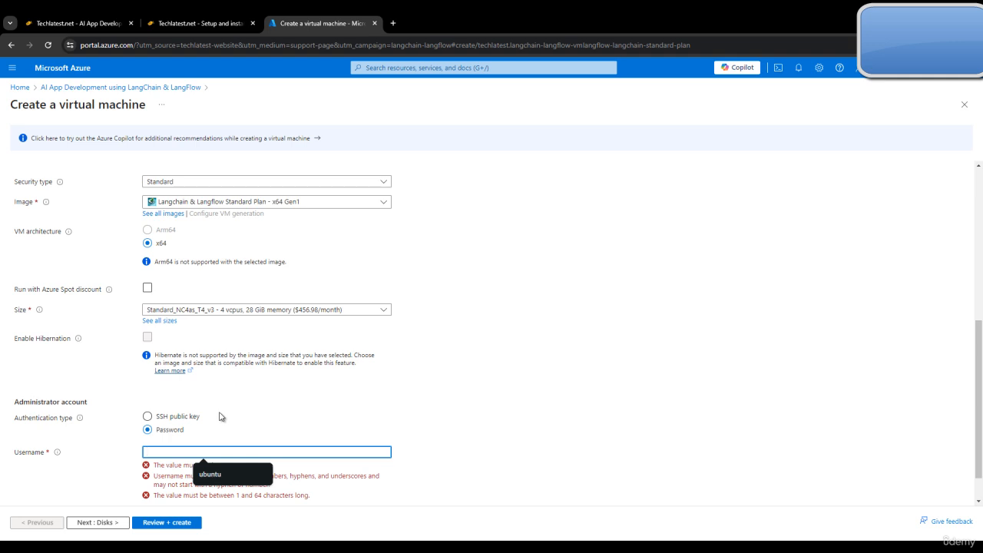
left_click(210, 473)
Step: Enter and confirm the administrator password, then advance to the Disks tab
left_click(197, 472)
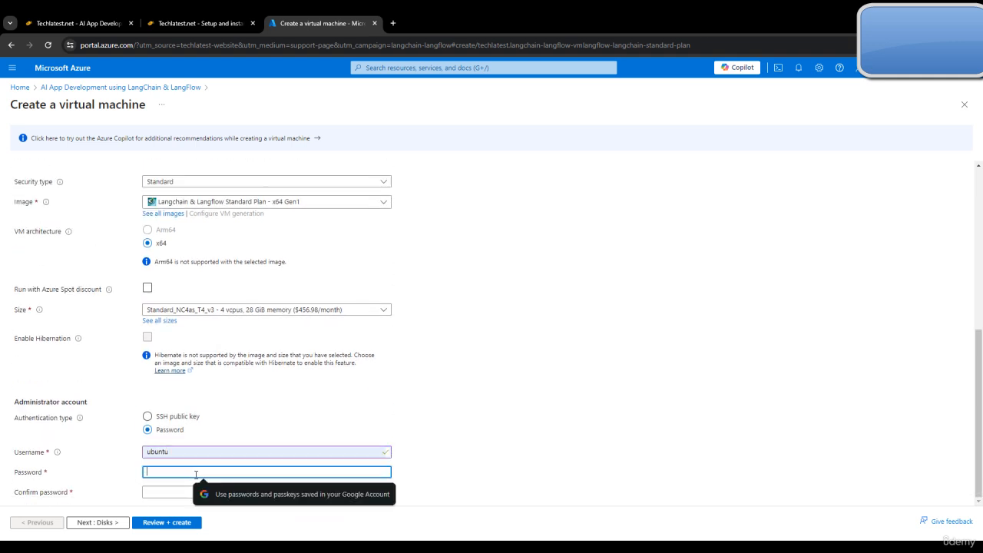
type("••")
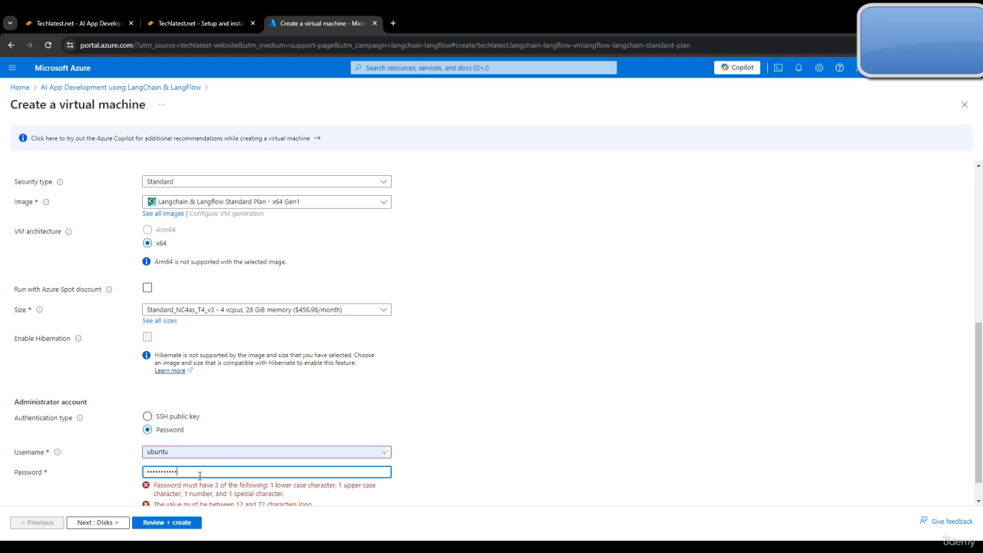
key("BackSpace")
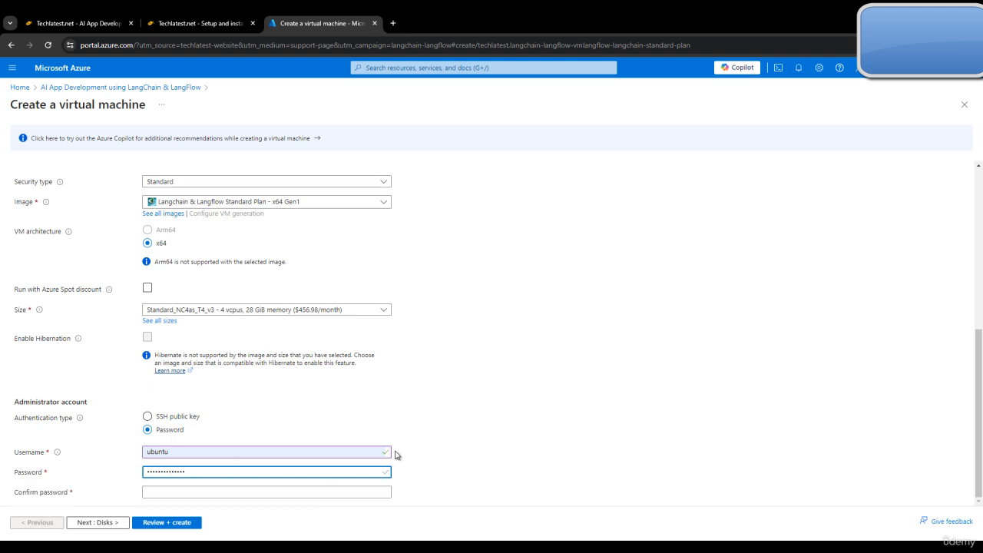
left_click(191, 492)
type("***")
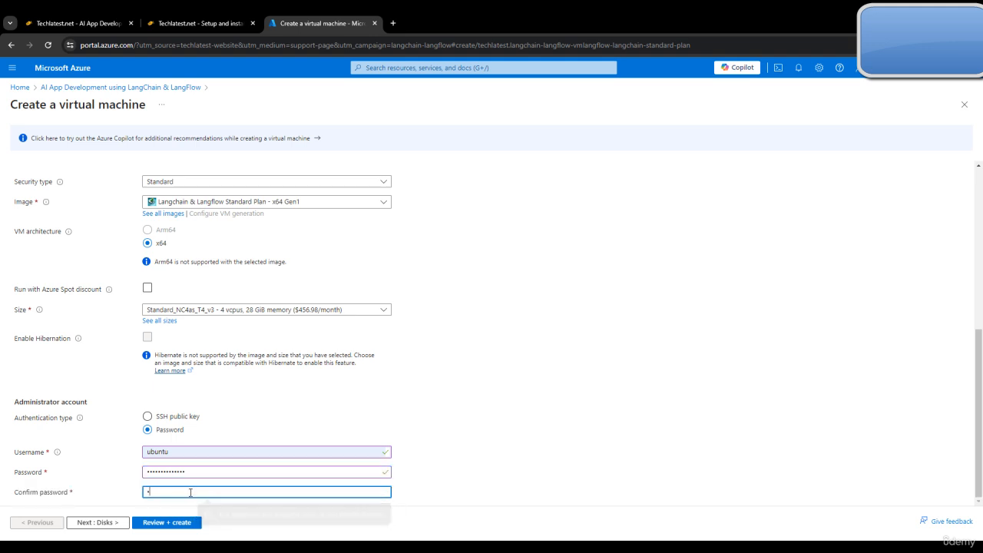
type("***")
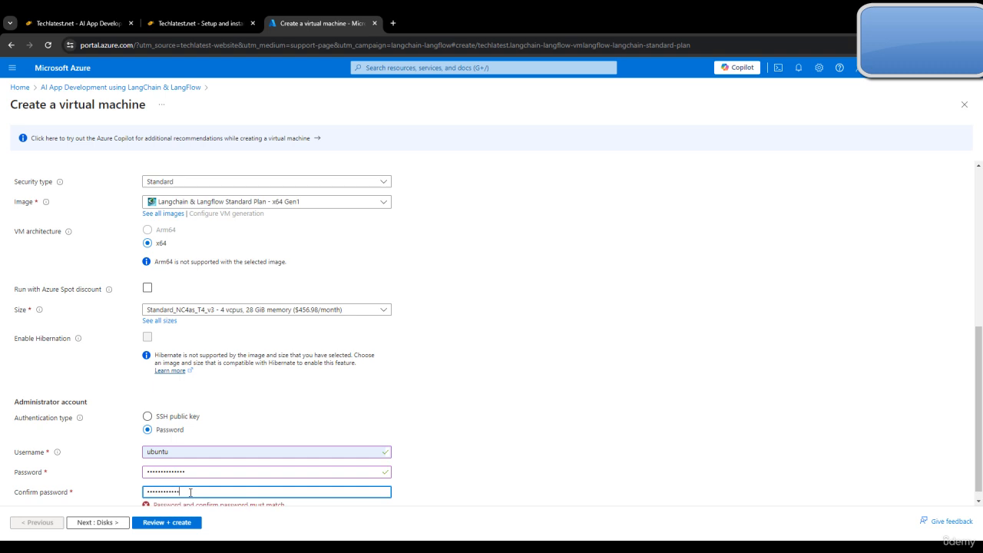
scroll(273, 388, "up", 3)
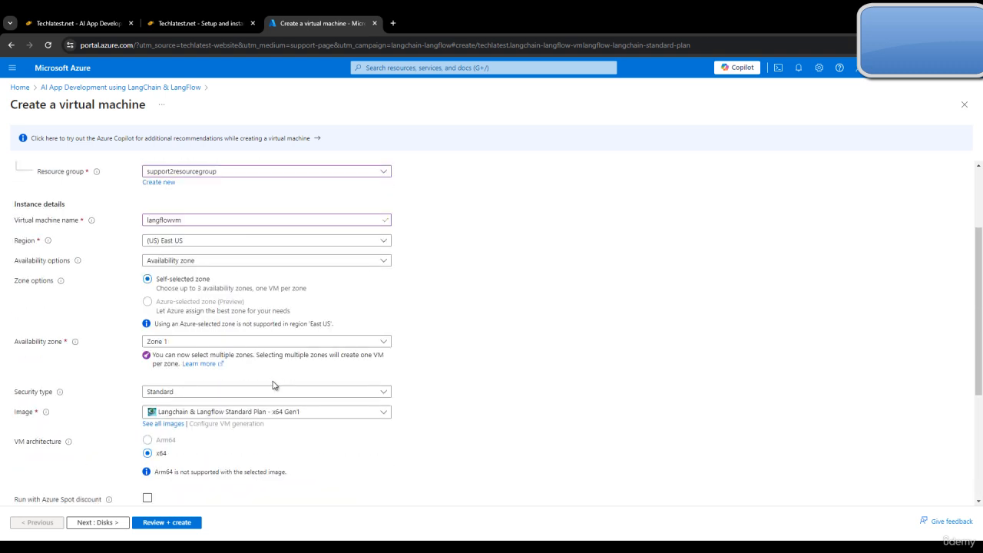
scroll(274, 402, "down", 3)
left_click(123, 523)
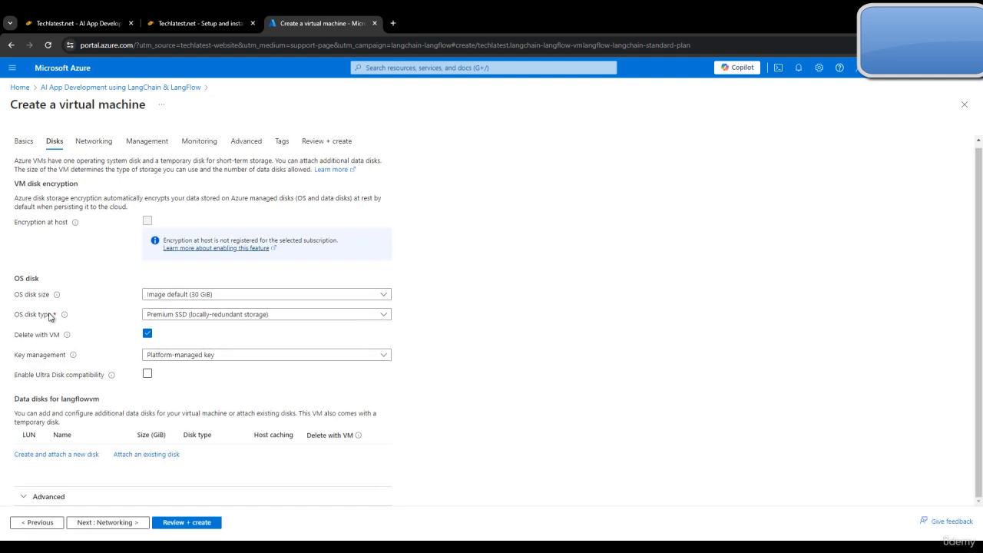
Step: Set the OS disk type to Standard HDD
left_click(256, 320)
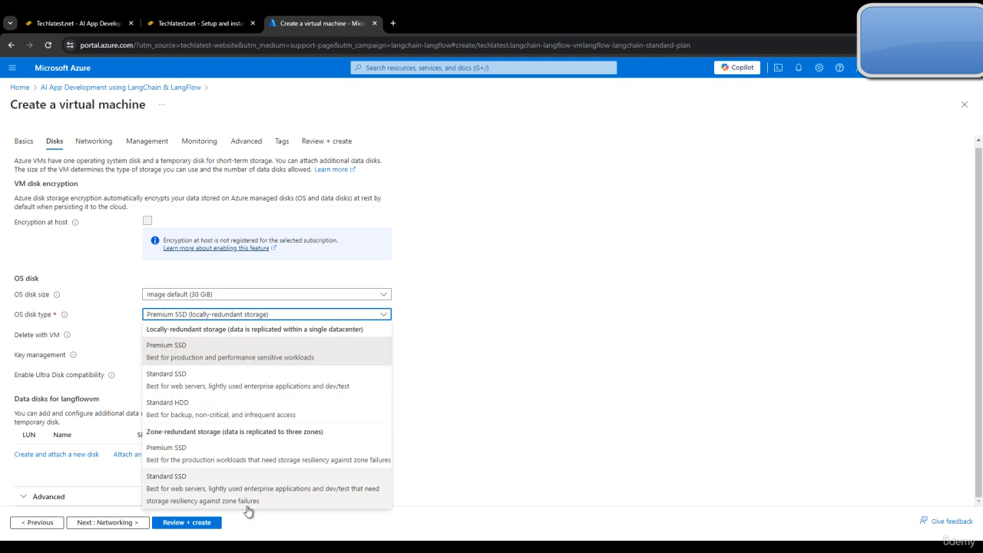
left_click(221, 409)
scroll(399, 438, "down", 1)
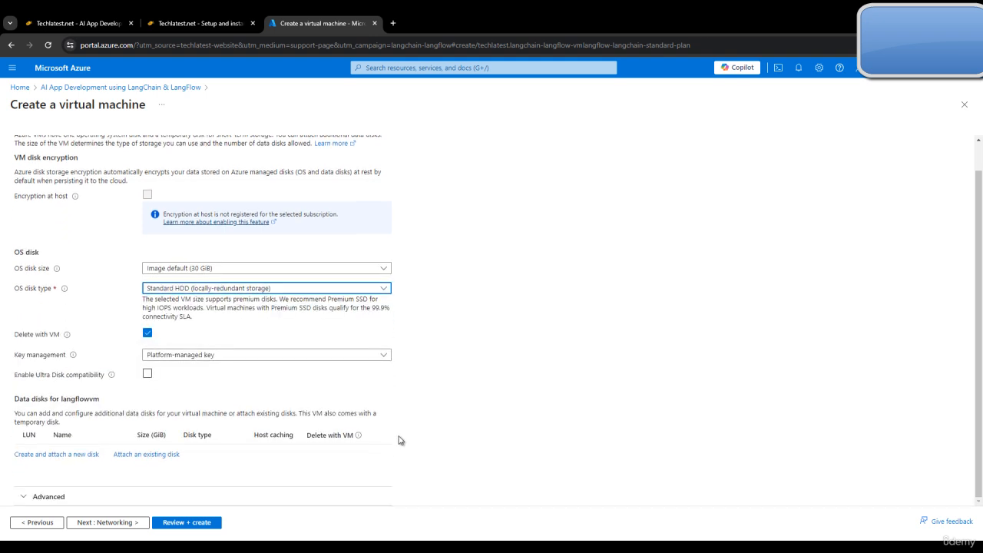
Step: Accept the Networking, Management and Monitoring defaults, advancing to the Advanced tab
left_click(106, 522)
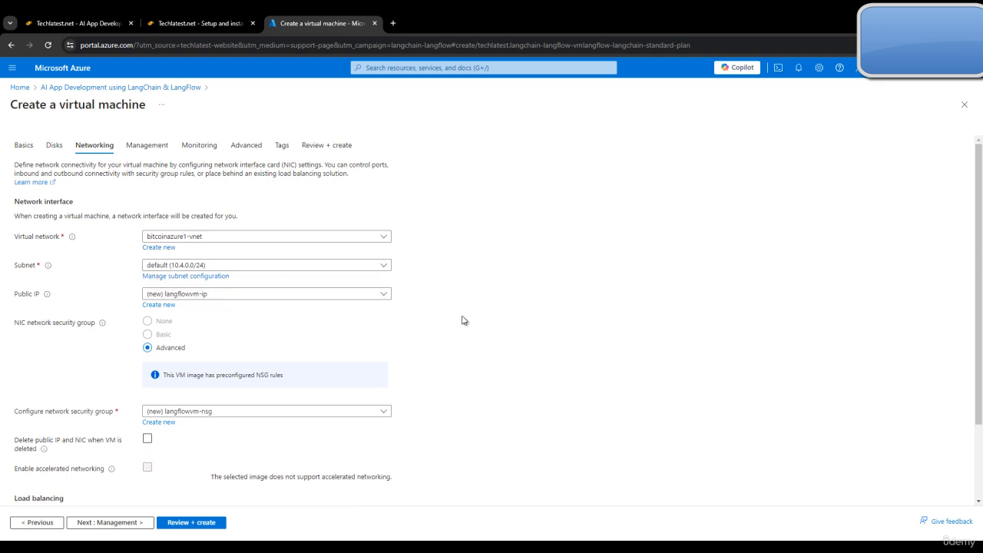
scroll(461, 320, "down", 2)
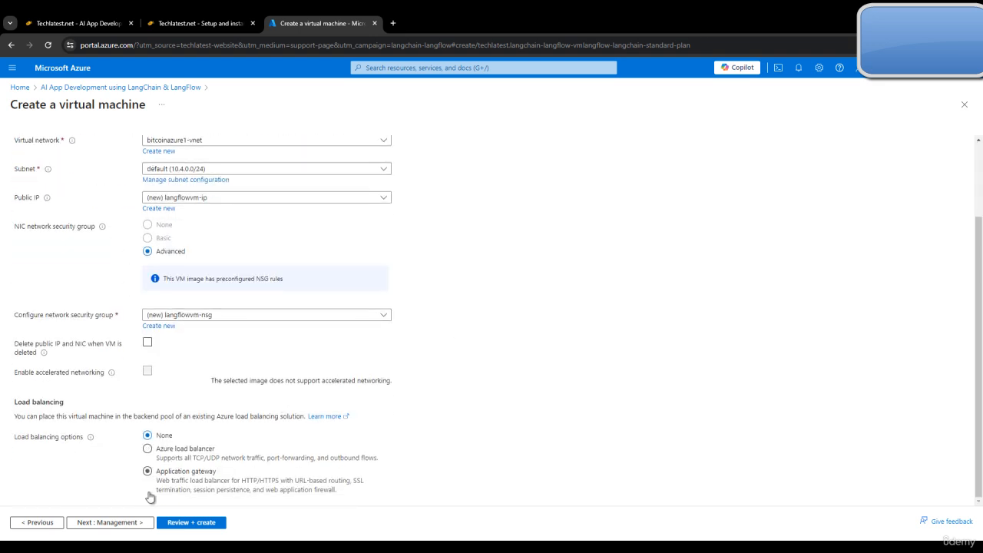
left_click(131, 523)
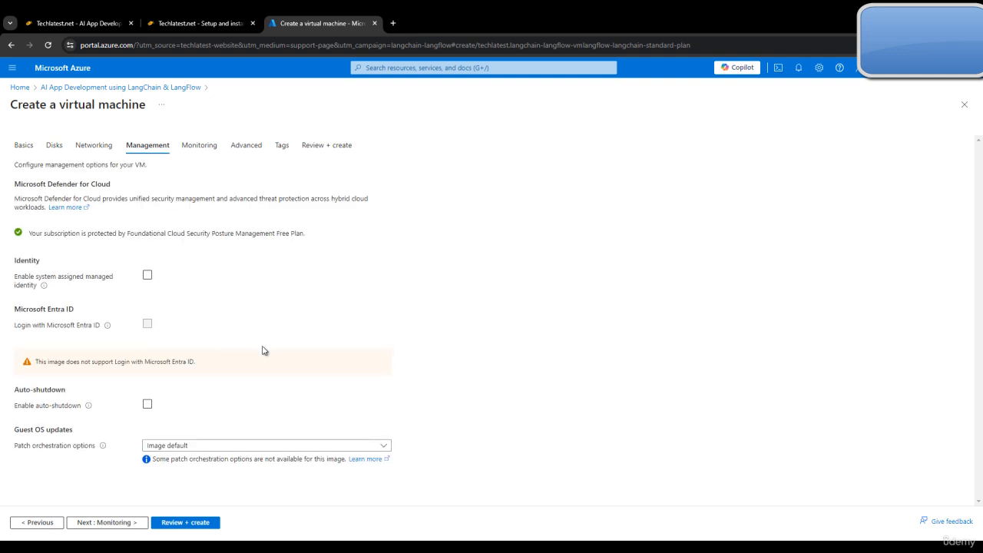
left_click(77, 523)
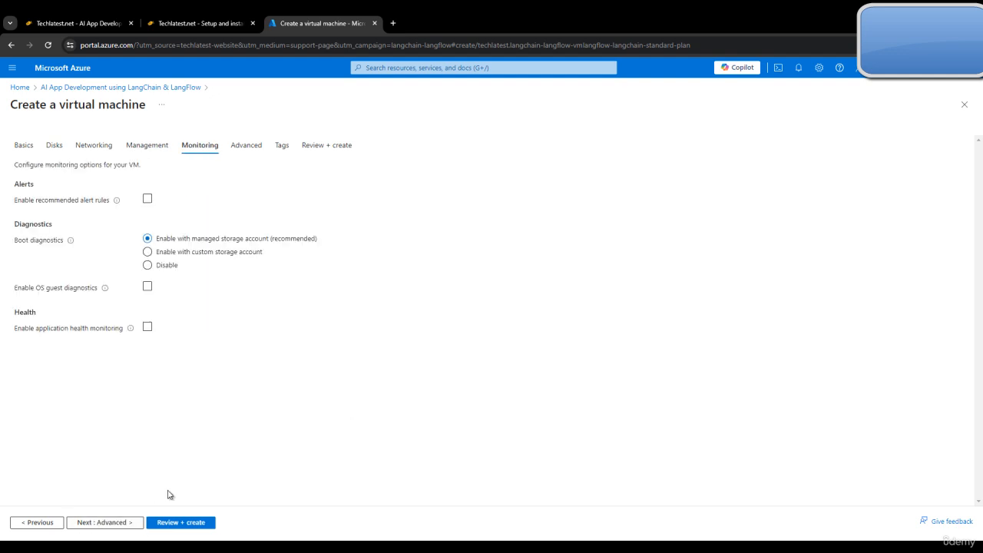
left_click(132, 525)
Step: Pass validation on Review + create, start the VM deployment, and return to the guide
left_click(103, 522)
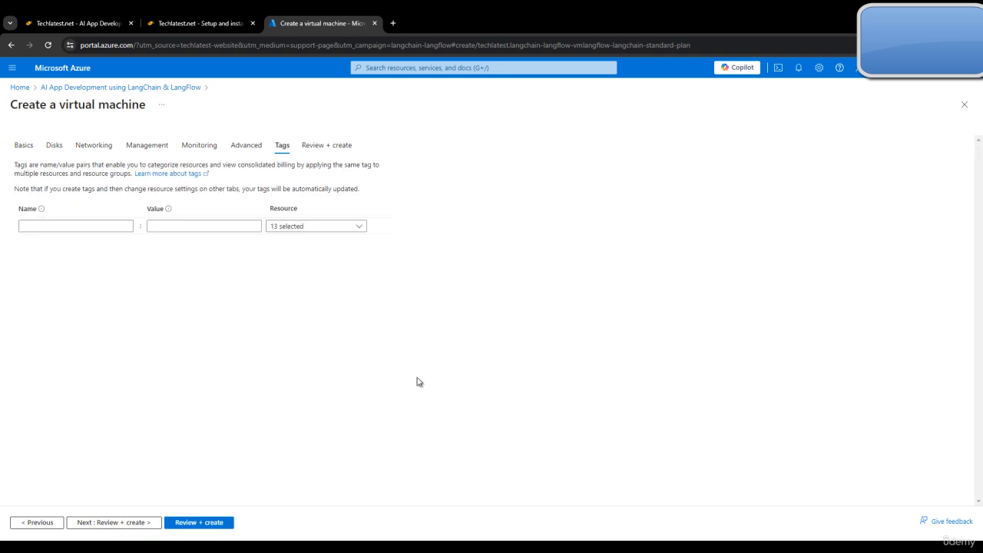
left_click(145, 522)
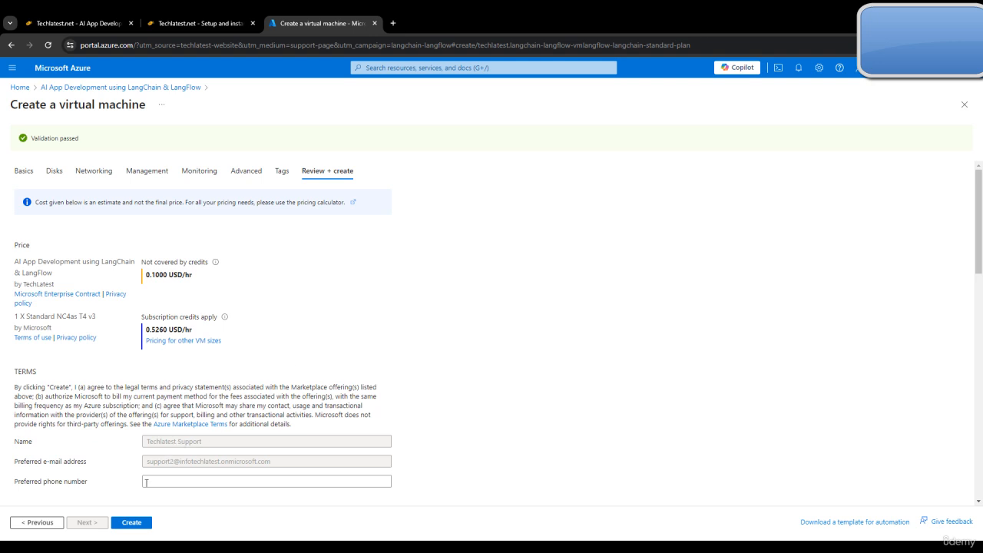
left_click(138, 524)
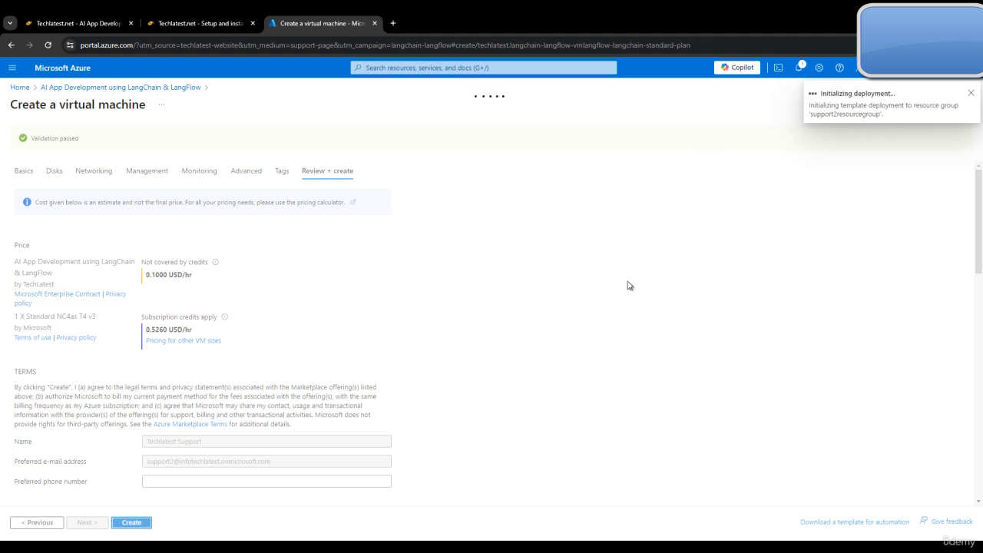
left_click(198, 12)
Step: Check the Azure deployment's progress, then bring up the guide's password-reset Run command step
scroll(498, 331, "down", 5)
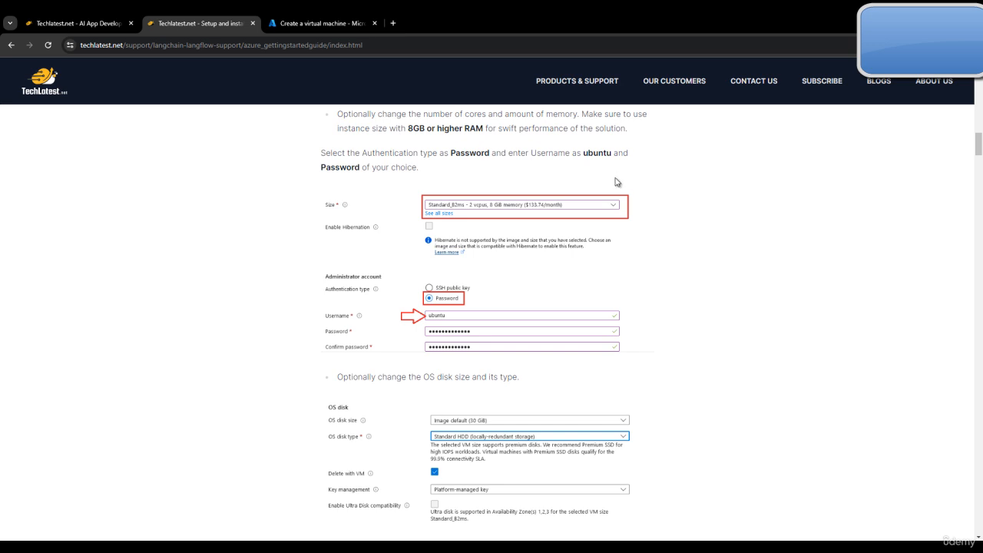
scroll(706, 342, "down", 3)
scroll(705, 353, "down", 3)
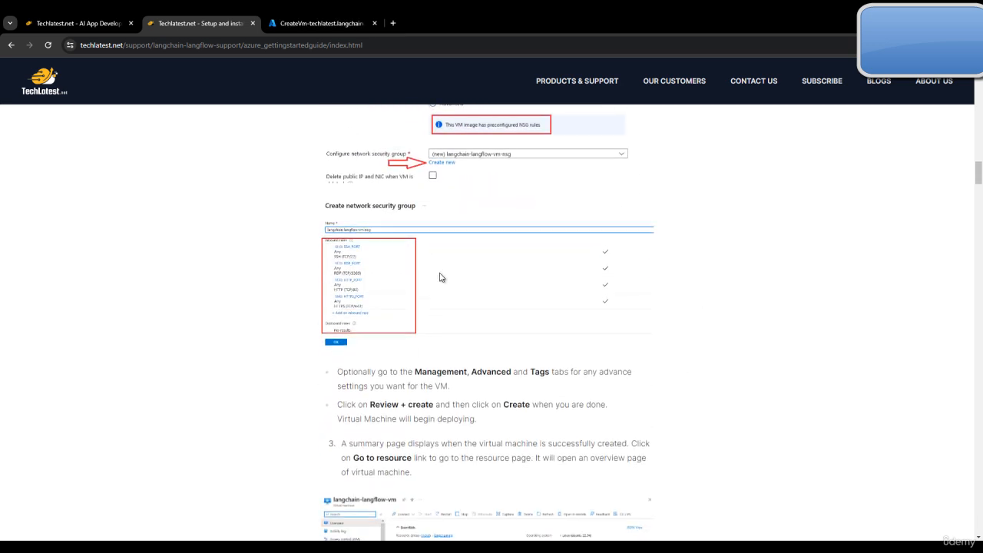
scroll(441, 277, "down", 2)
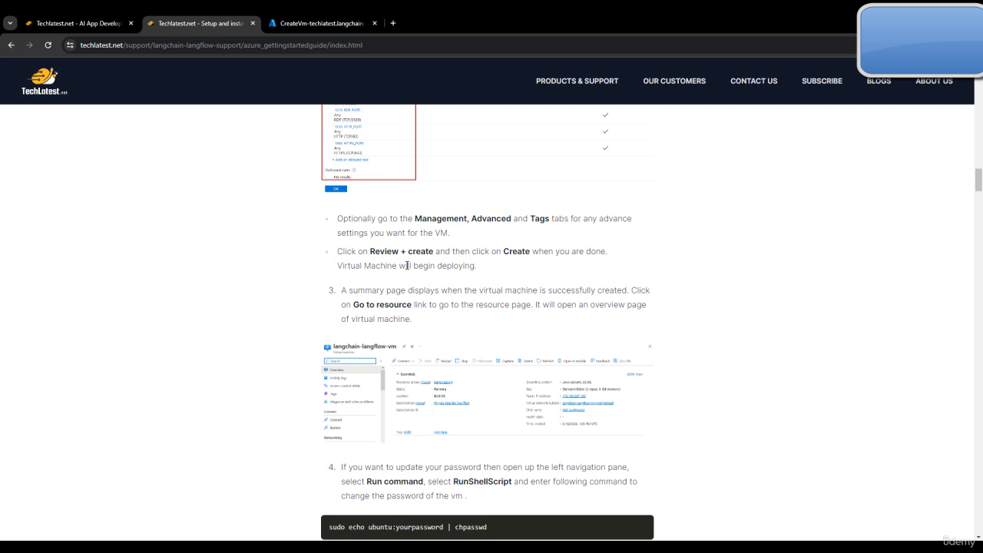
scroll(432, 277, "down", 1)
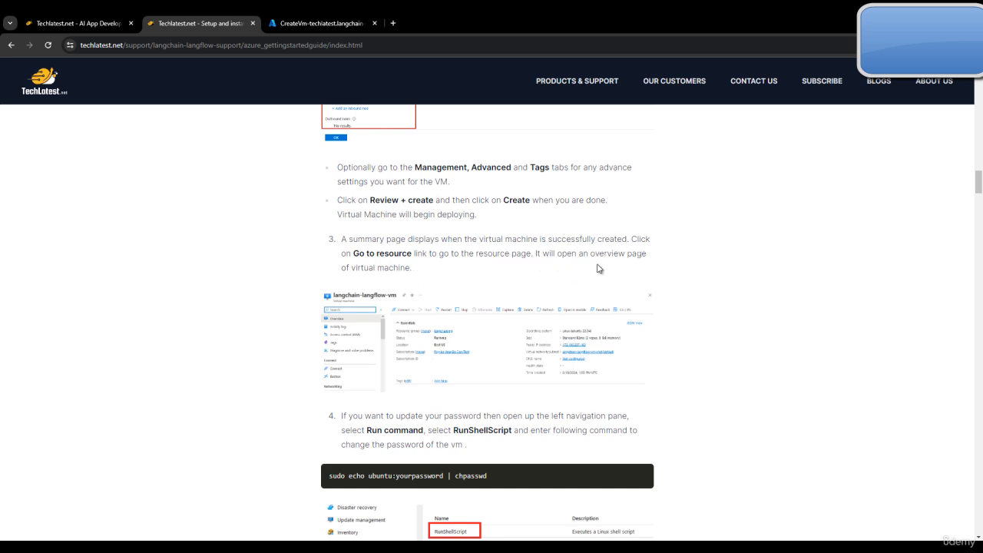
scroll(445, 288, "down", 2)
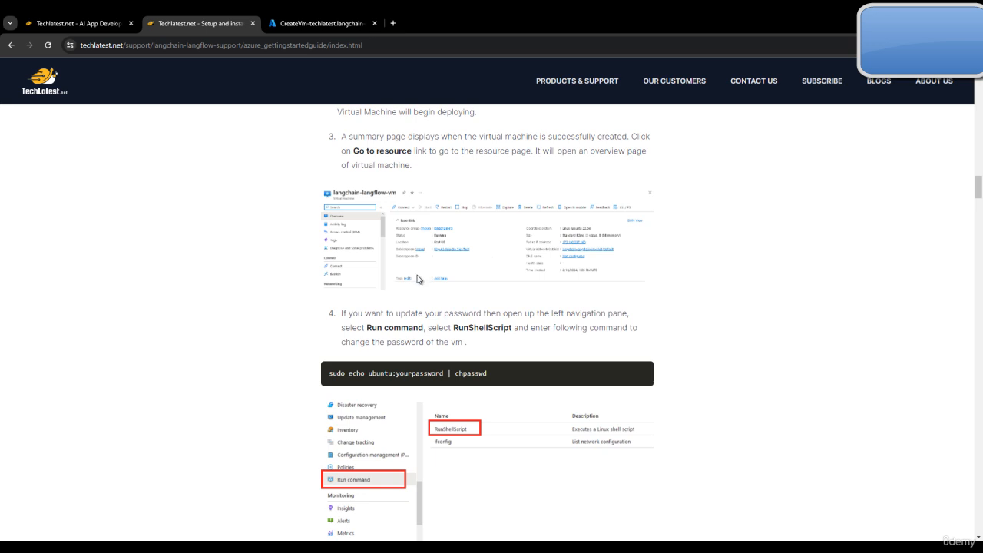
left_click(293, 24)
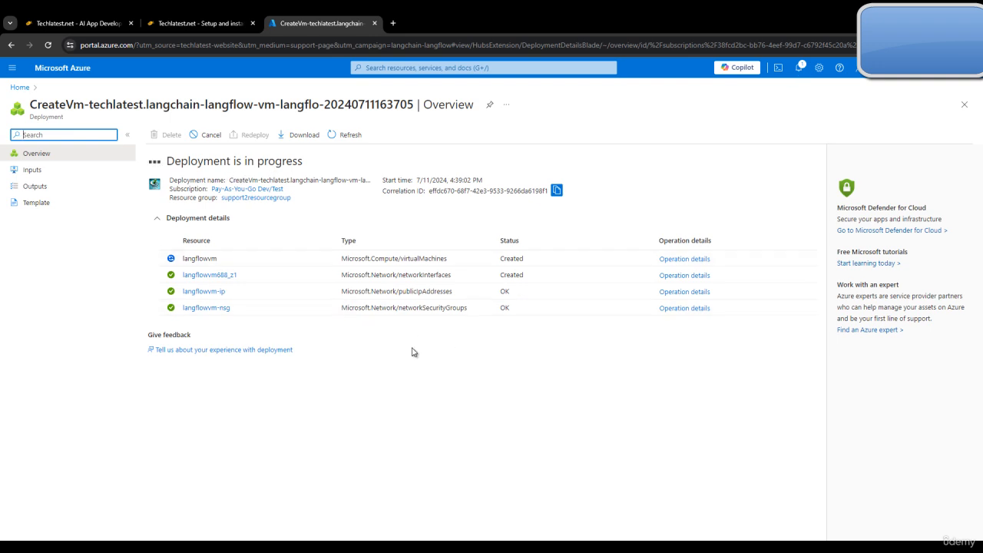
key("ctrl+Tab")
key("ctrl+Tab")
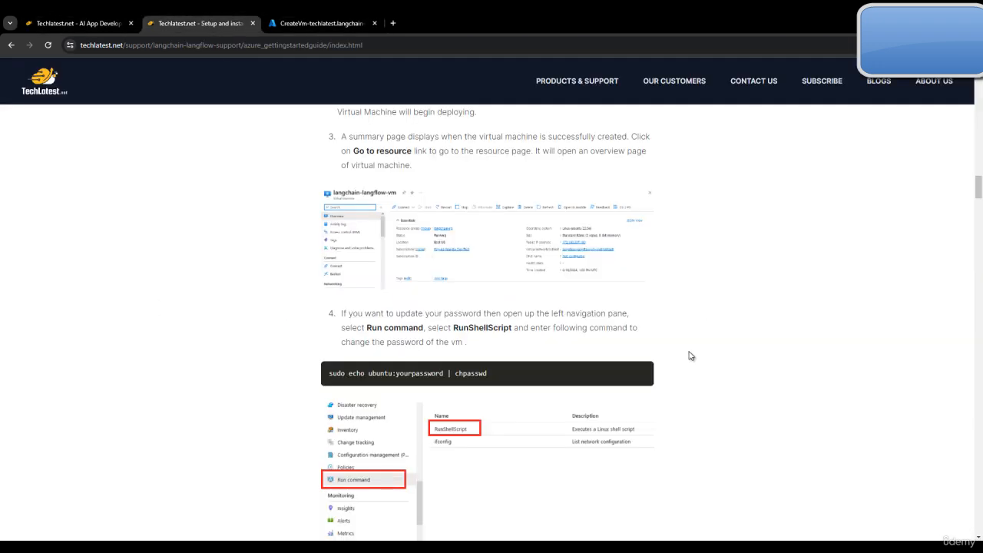
scroll(531, 352, "down", 2)
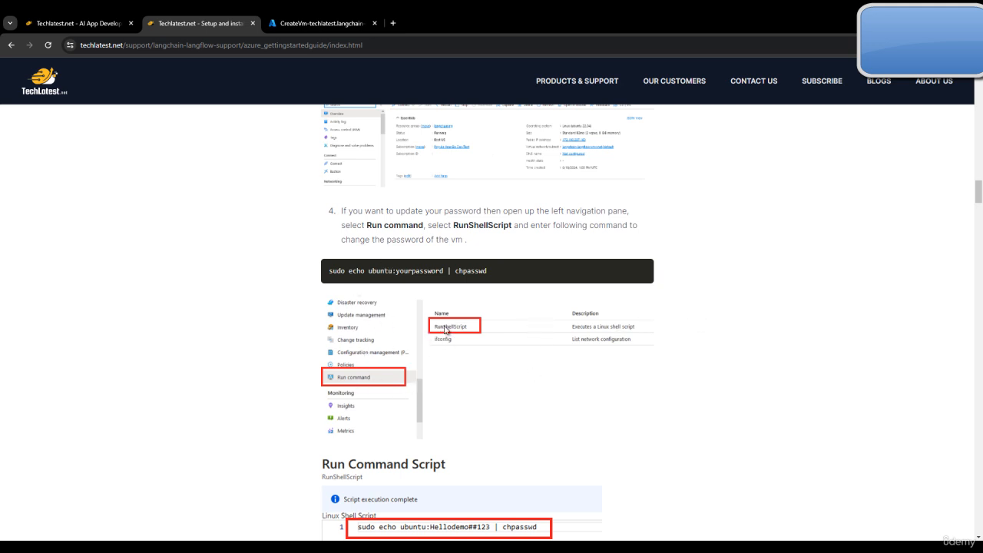
Step: Read the guide's PuTTY and ubuntu login steps, then view the Azure deployment overview
scroll(492, 357, "down", 2)
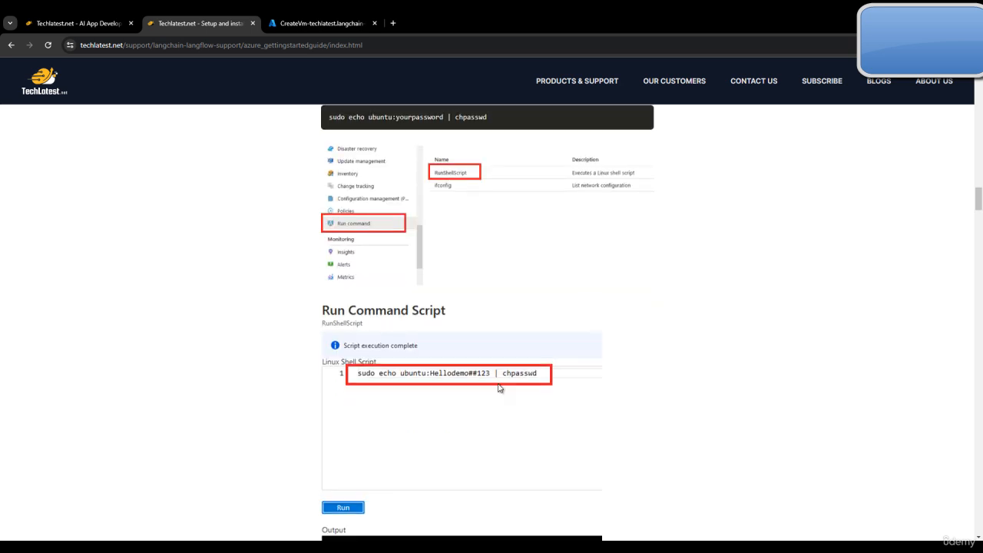
scroll(499, 387, "down", 3)
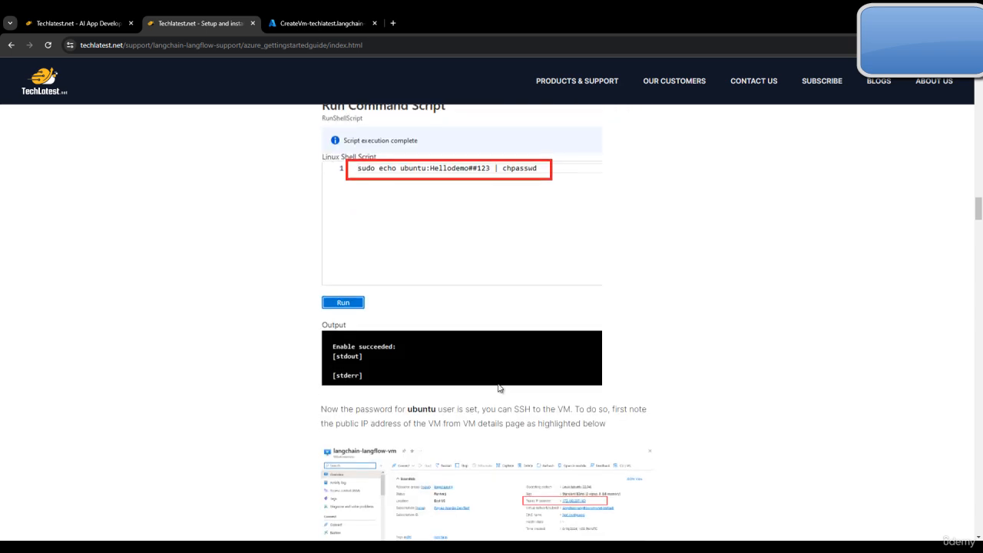
scroll(499, 387, "down", 2)
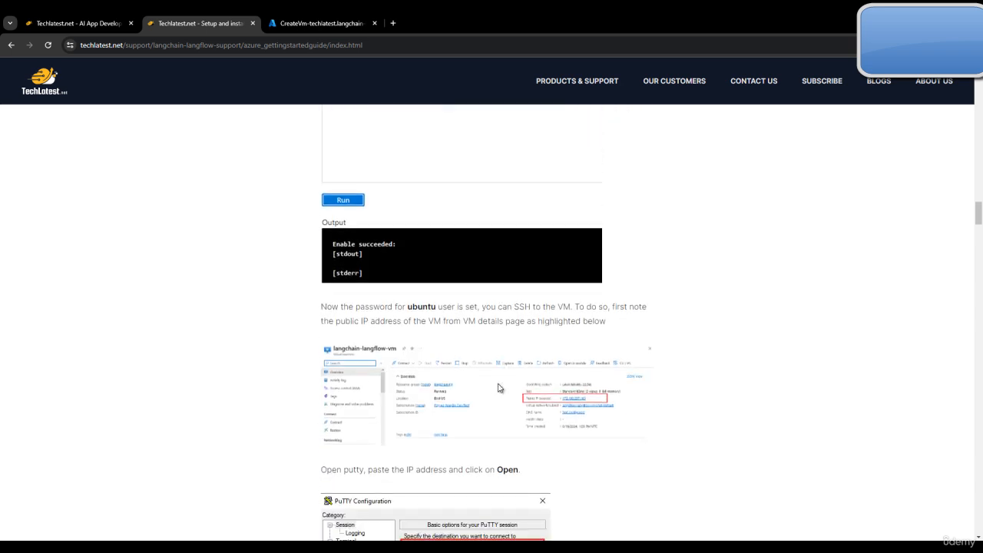
scroll(498, 388, "down", 3)
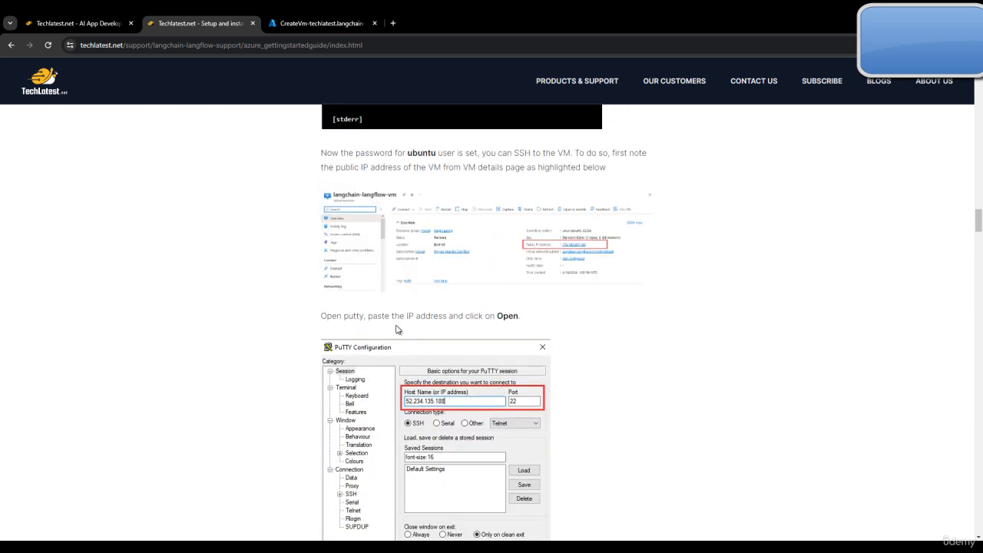
scroll(397, 330, "up", 1)
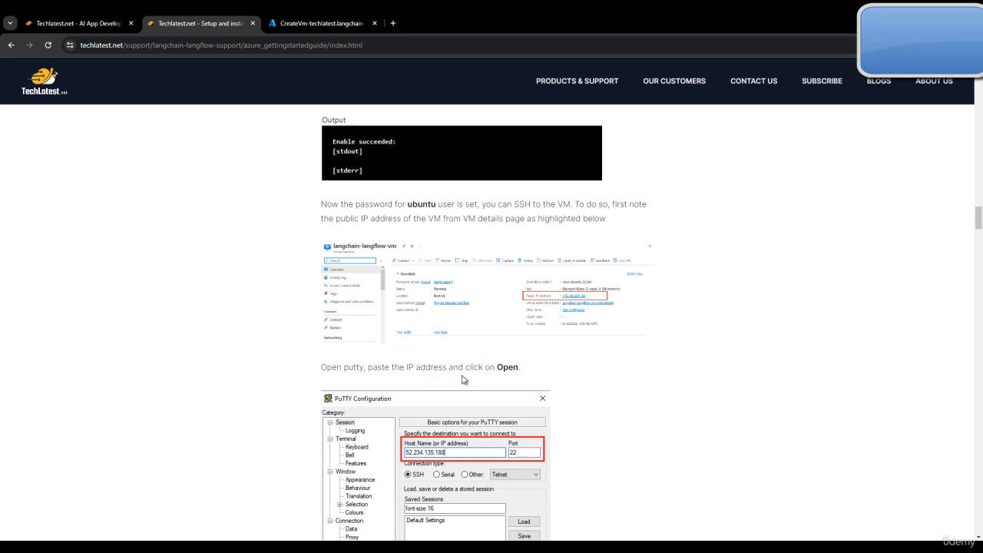
scroll(546, 361, "down", 4)
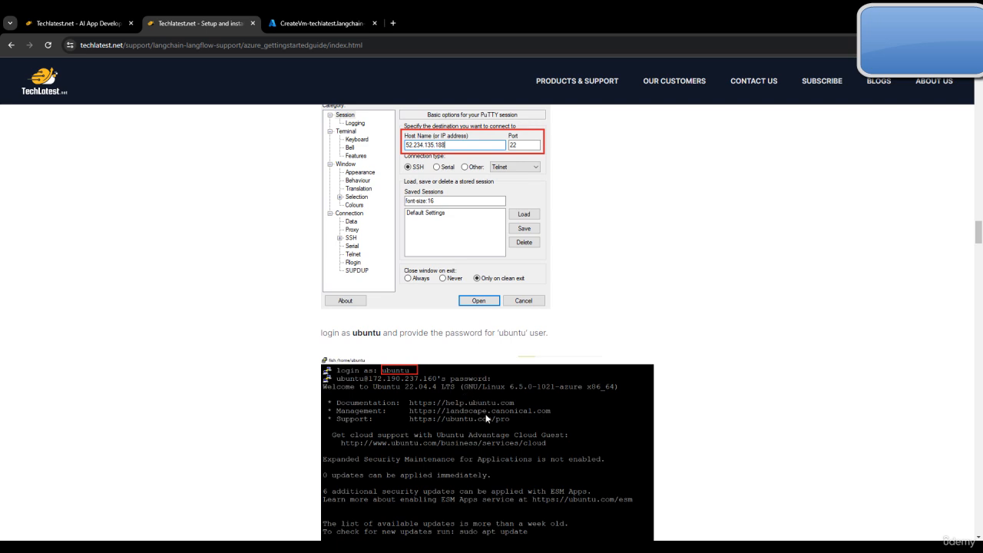
left_click(344, 24)
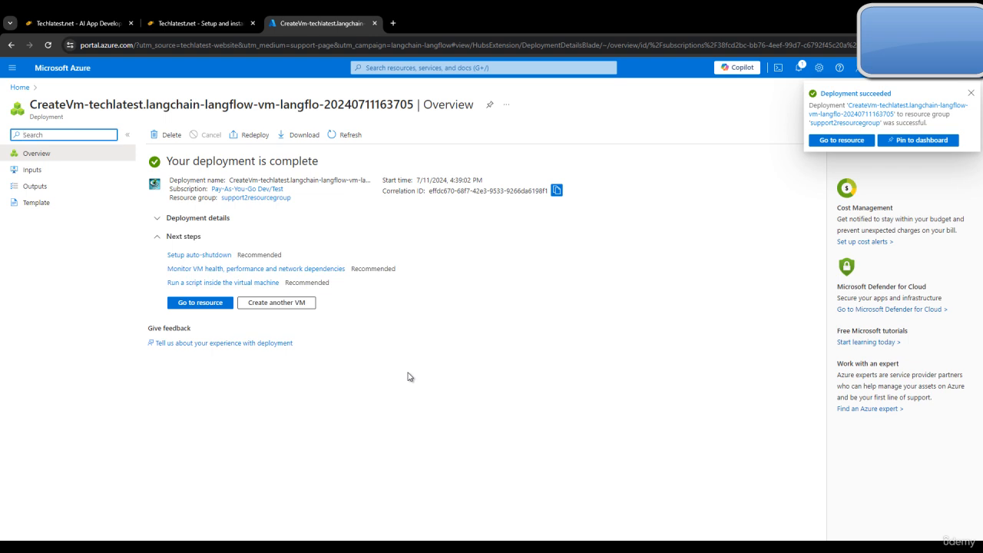
Step: Open the langflowvm resource and copy its public IP 172.214.32.124
left_click(201, 303)
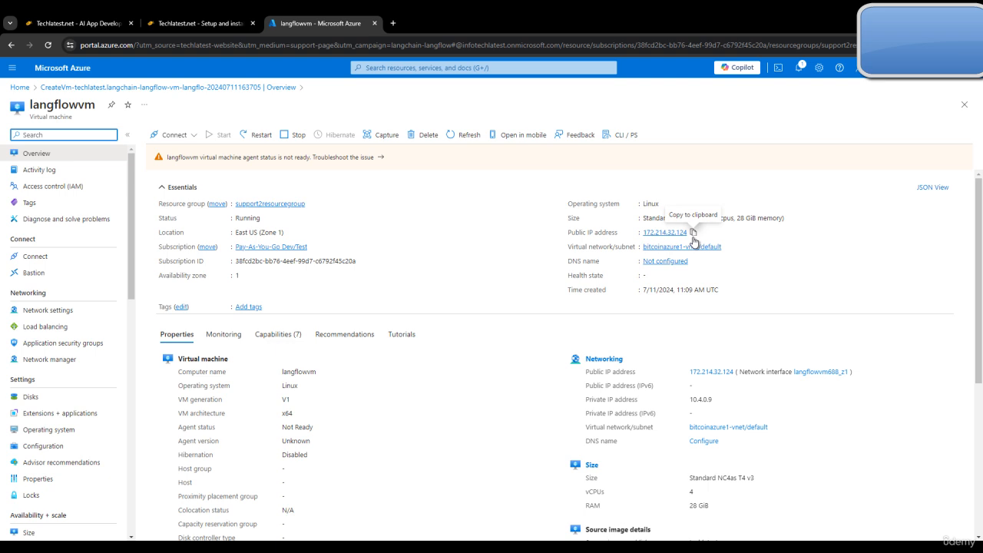
left_click(693, 235)
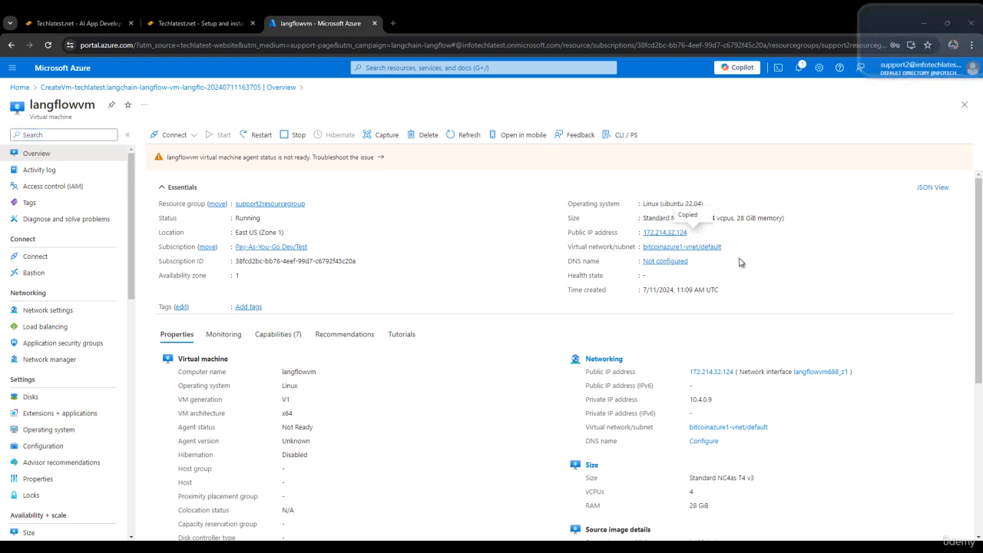
left_click(693, 232)
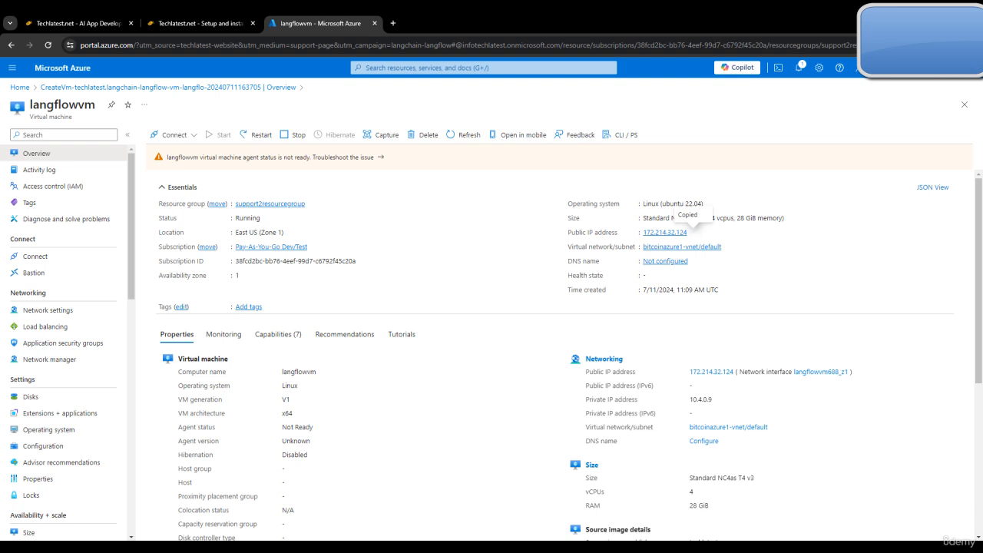
Step: Launch PuTTY through Windows search
key("super")
type("putty")
key("Return")
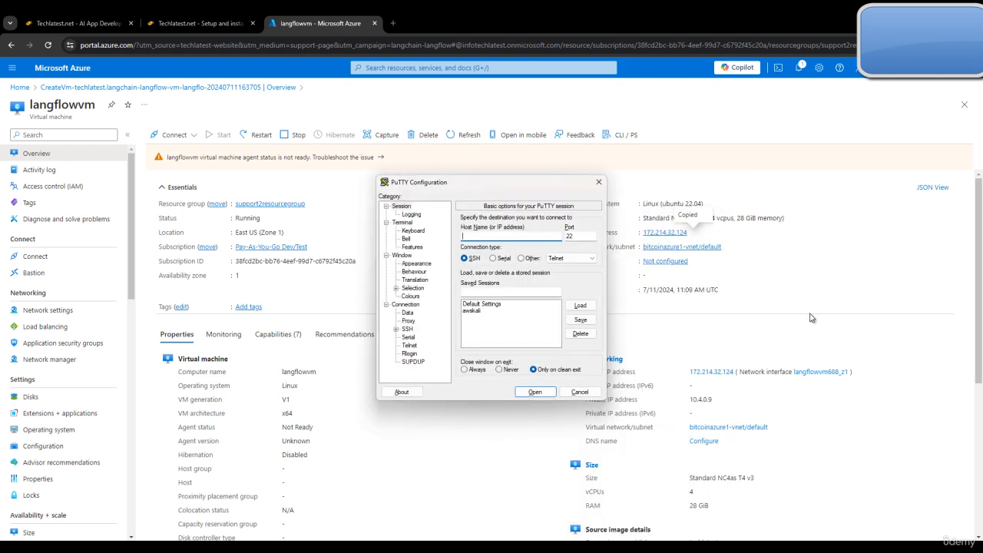
Step: SSH to 172.214.32.124 in PuTTY, accept the host key, log in as ubuntu, maximize
key("ctrl+v")
left_click(535, 392)
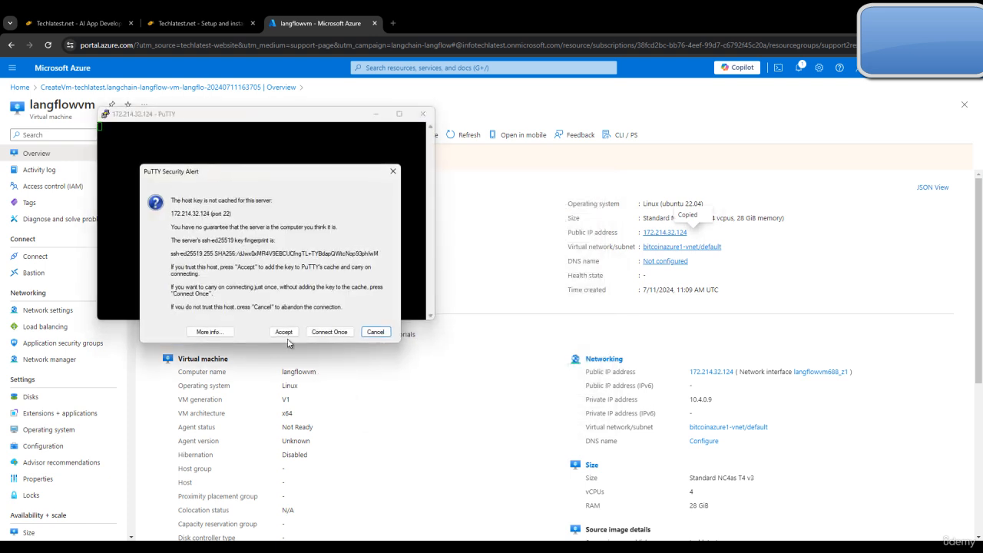
left_click(288, 334)
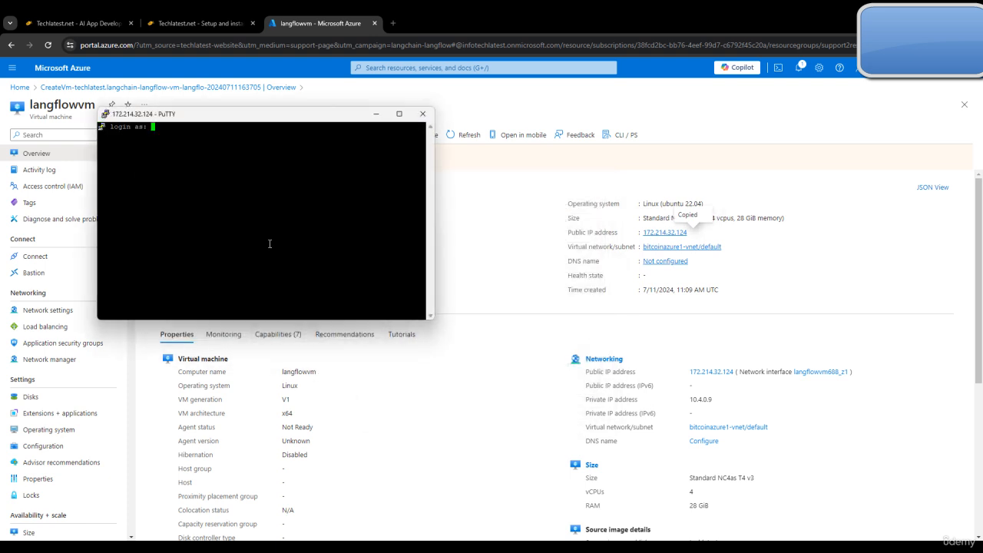
type("ubuntu")
key("Return")
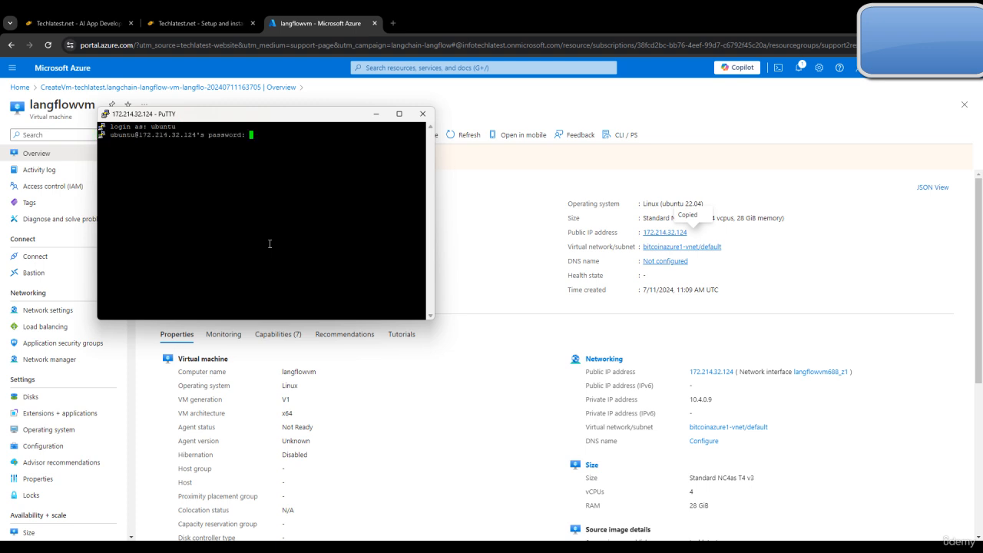
left_click(400, 114)
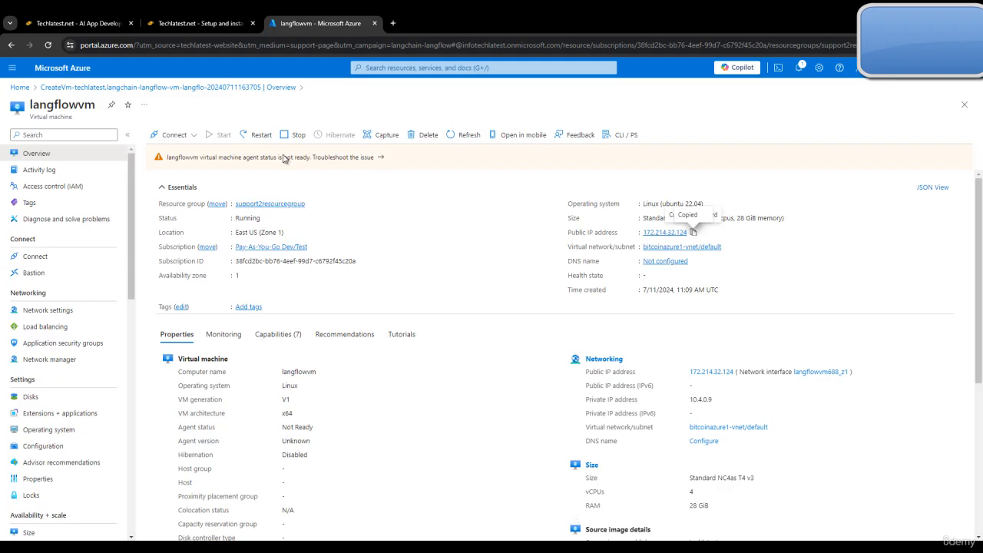
Step: Return to the TechLatest guide at its steps 5–7 for connecting over RDP from Windows
left_click(200, 23)
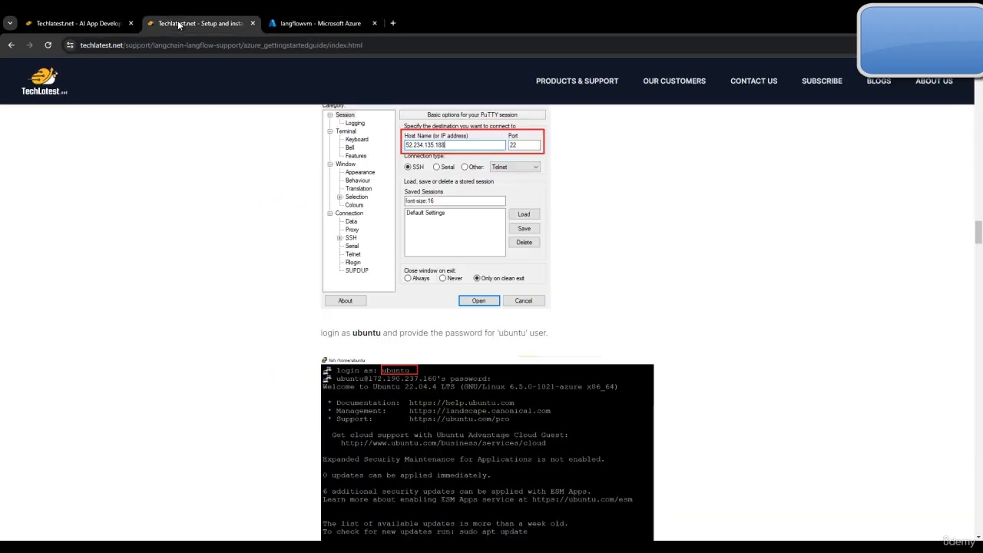
scroll(559, 415, "down", 5)
scroll(559, 415, "down", 2)
scroll(369, 398, "up", 2)
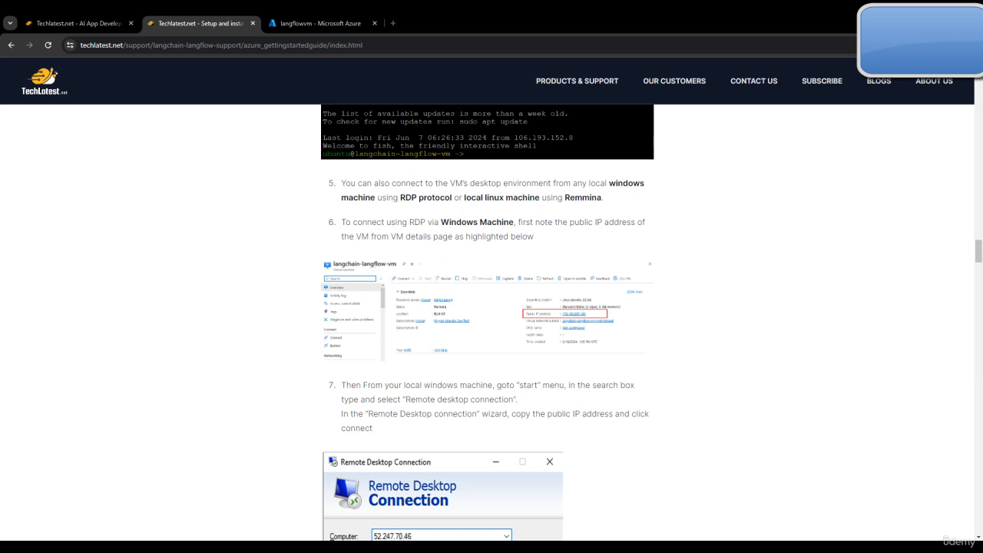
Step: Launch Remote Desktop Connection and set the computer to the VM IP 172.214.32.124
key("super")
type("re")
key("Return")
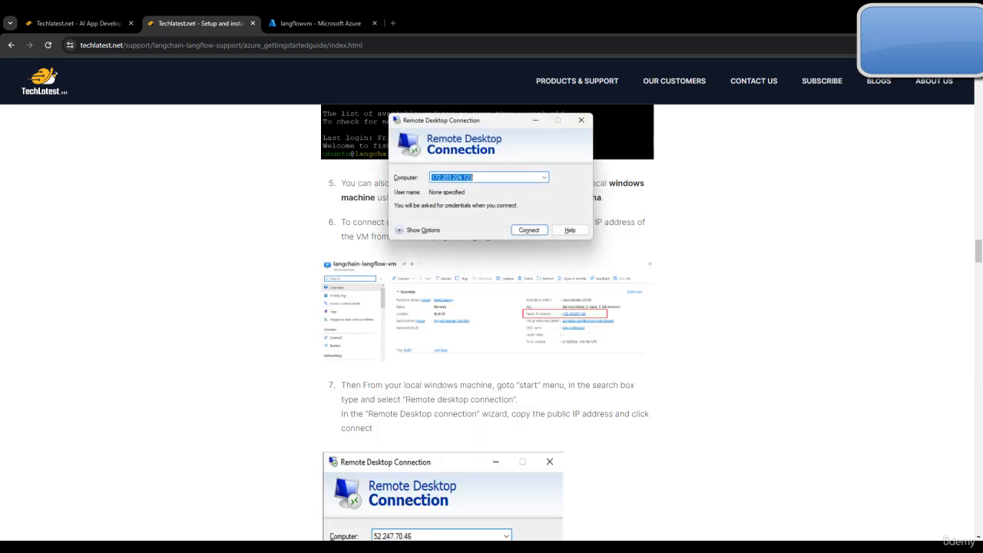
key("BackSpace")
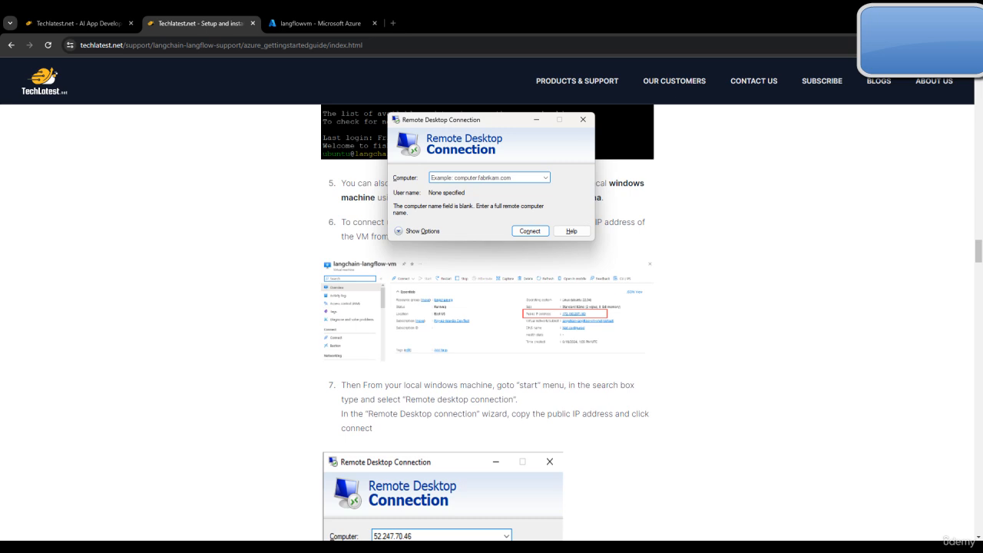
key("ctrl+v")
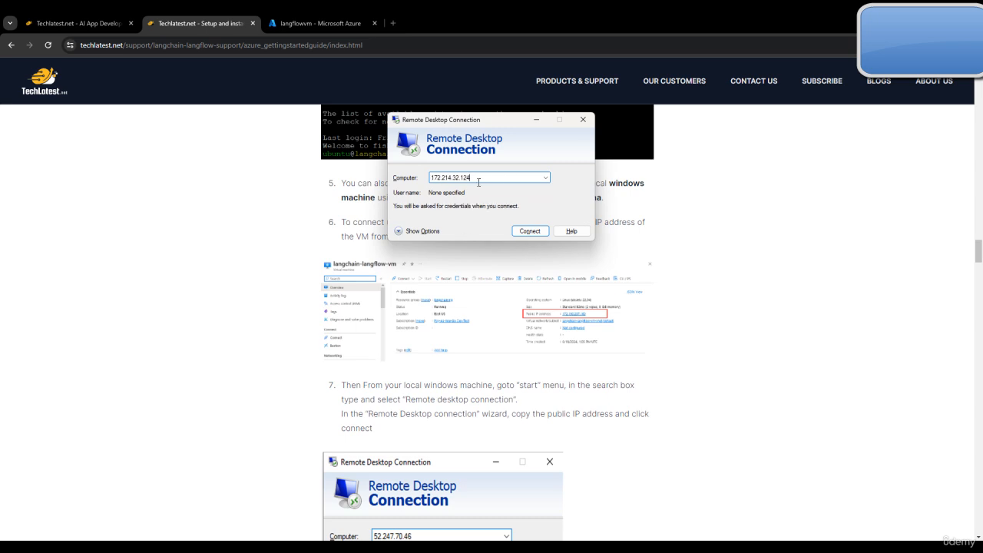
Step: Check the guide's RDP steps, then connect, accepting the unverified identity warning
left_click(266, 217)
scroll(420, 292, "down", 3)
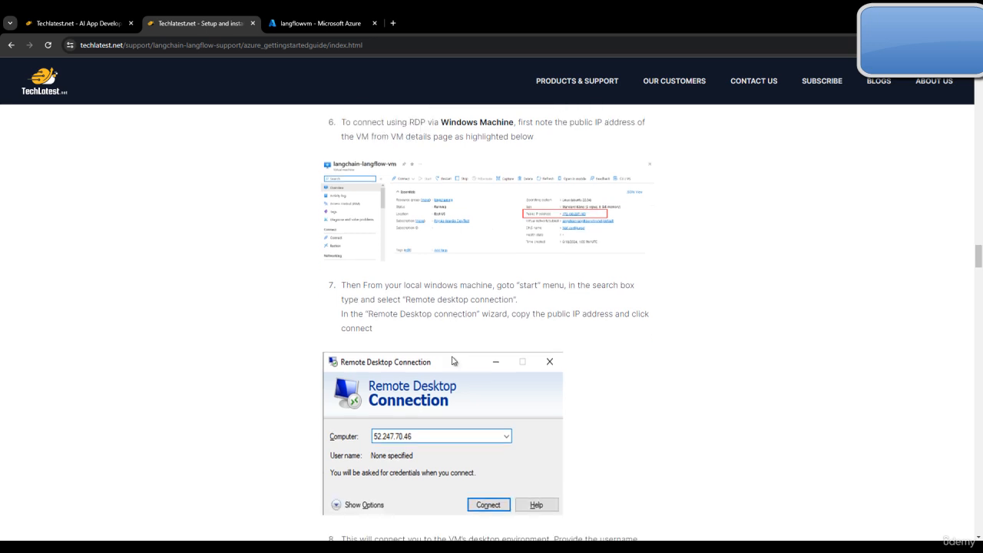
scroll(513, 301, "down", 9)
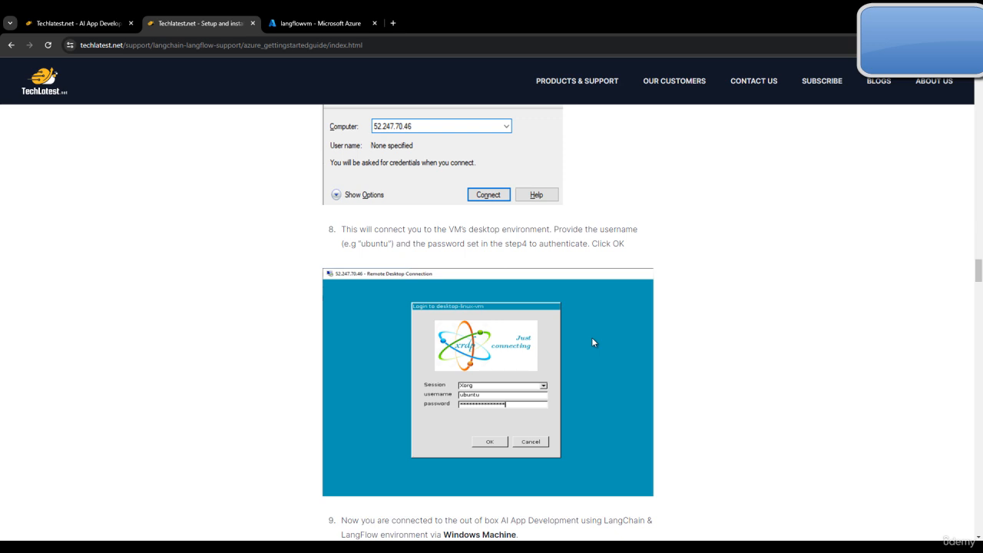
scroll(592, 337, "down", 1)
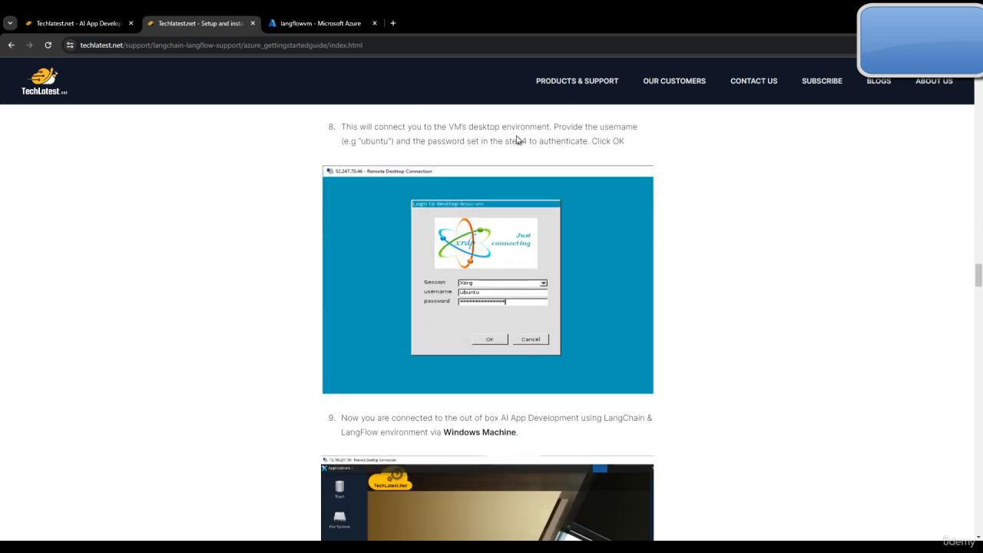
scroll(503, 212, "down", 3)
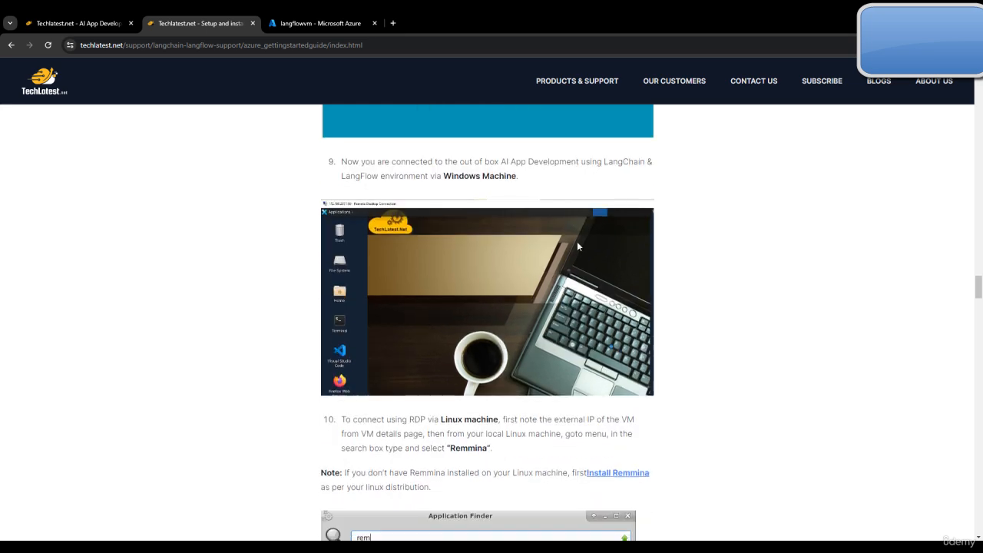
scroll(555, 294, "down", 2)
scroll(553, 288, "up", 10)
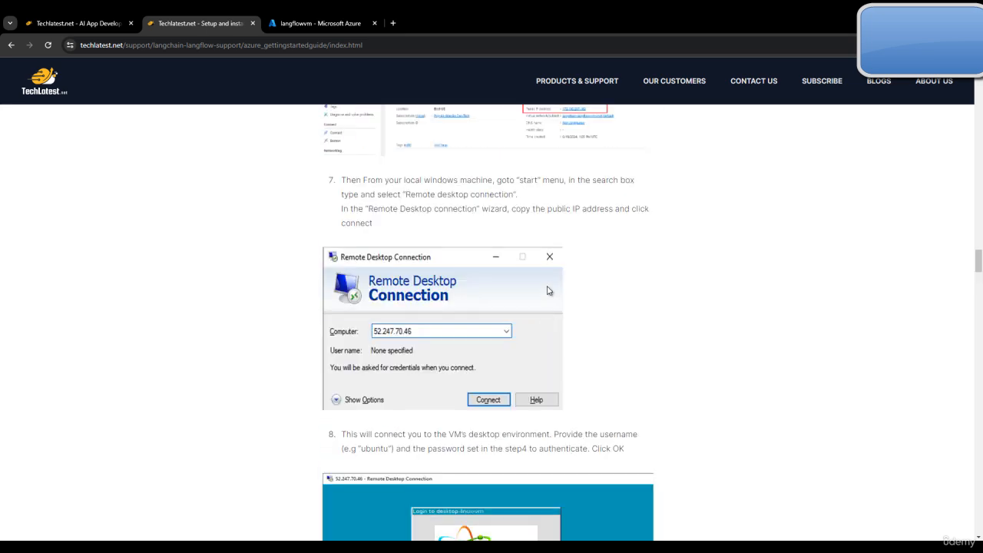
scroll(637, 284, "down", 3)
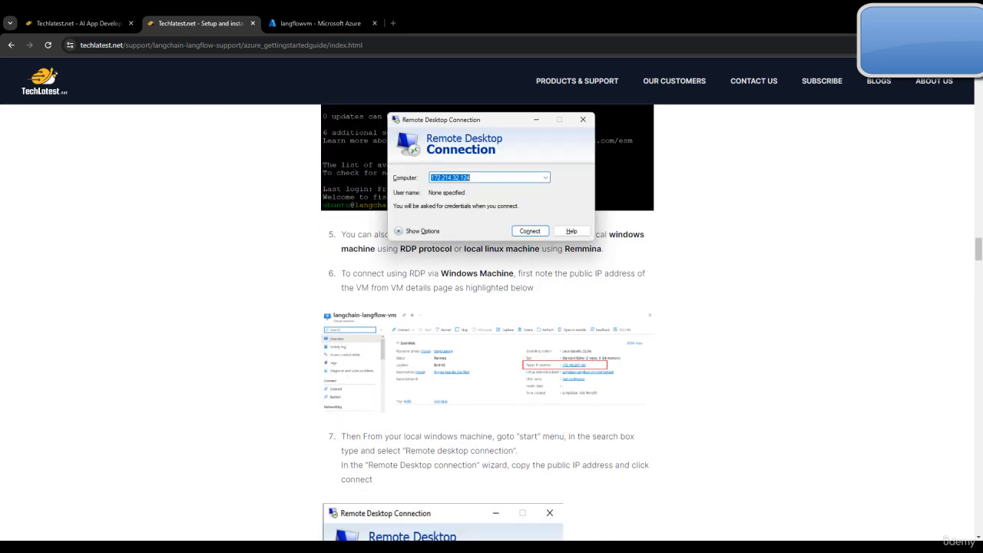
left_click(541, 232)
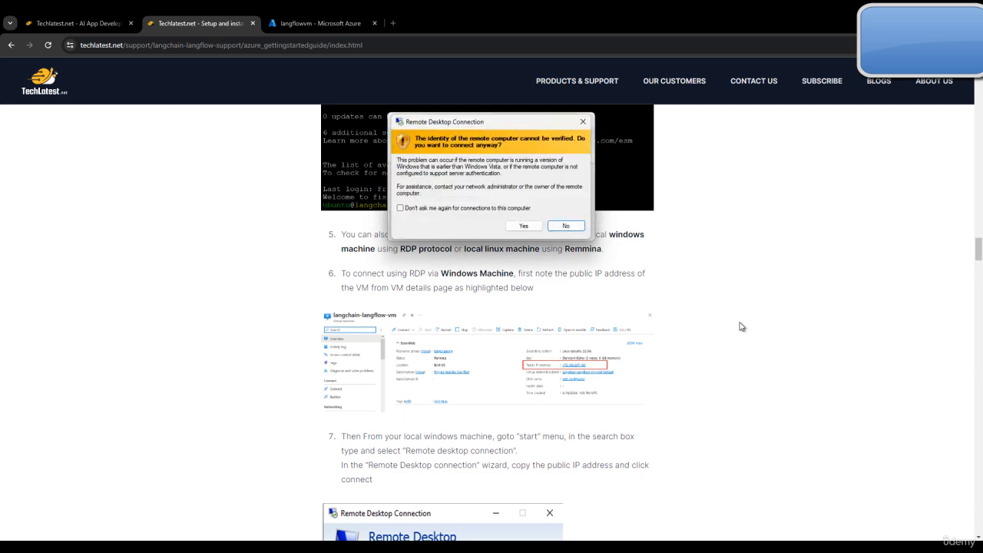
left_click(524, 226)
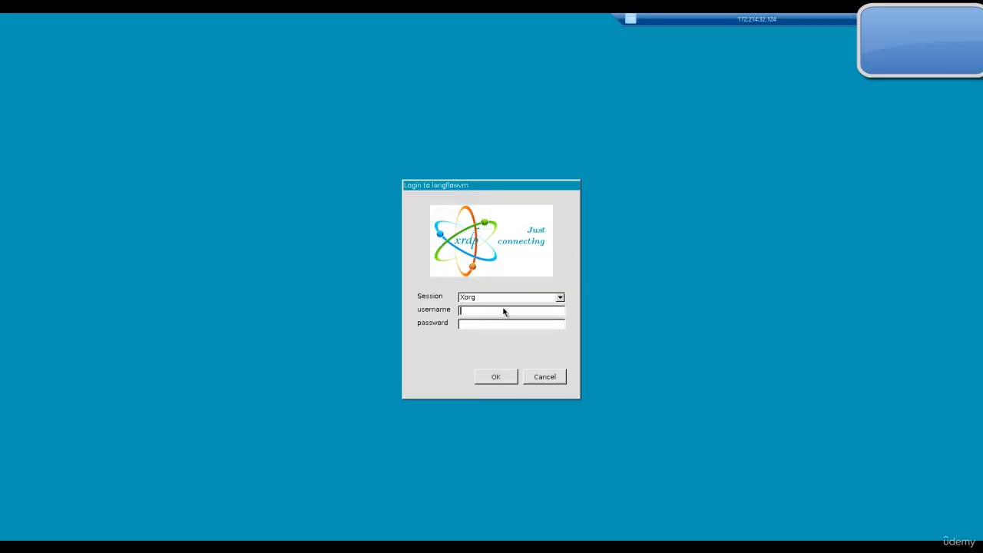
Step: Enter the ubuntu user's password and submit the xrdp login
left_click(489, 325)
key("Return")
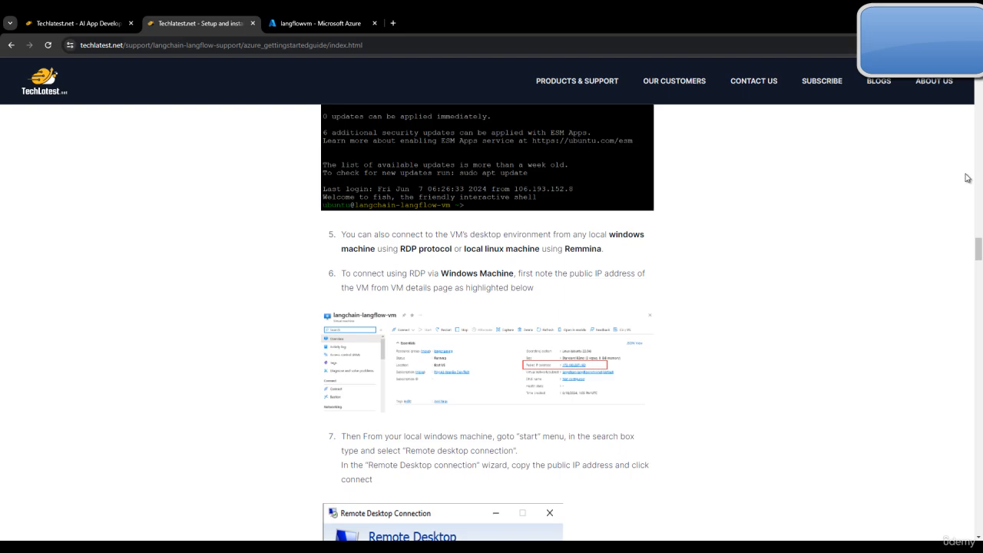
Step: Select and copy the sudo langflow superuser command from guide step 14
scroll(606, 307, "down", 3)
scroll(608, 313, "down", 10)
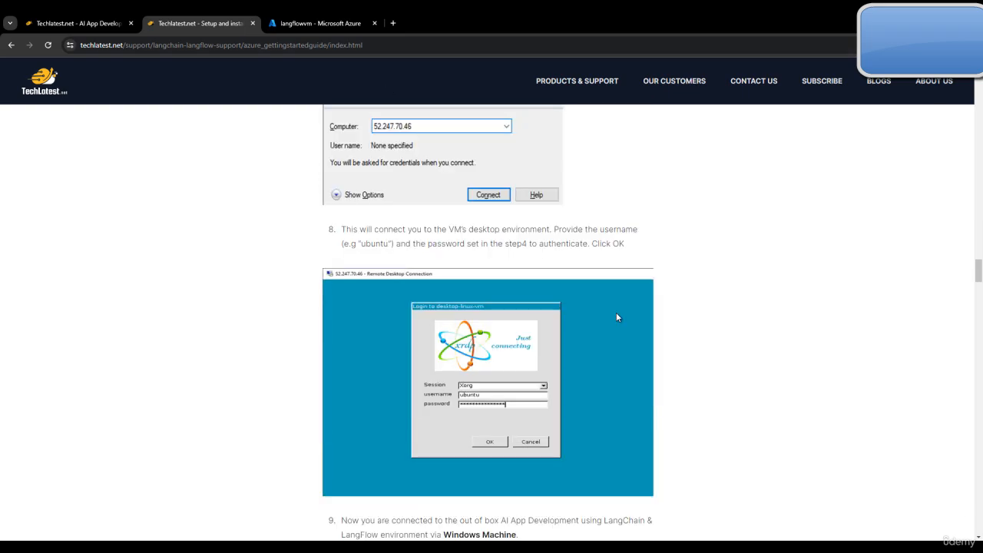
scroll(500, 333, "up", 1)
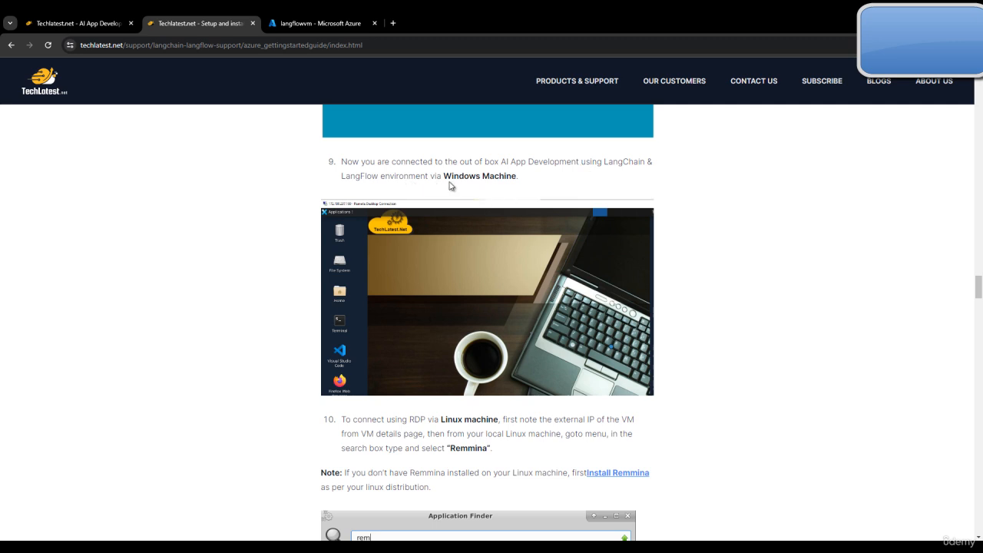
scroll(592, 226, "down", 2)
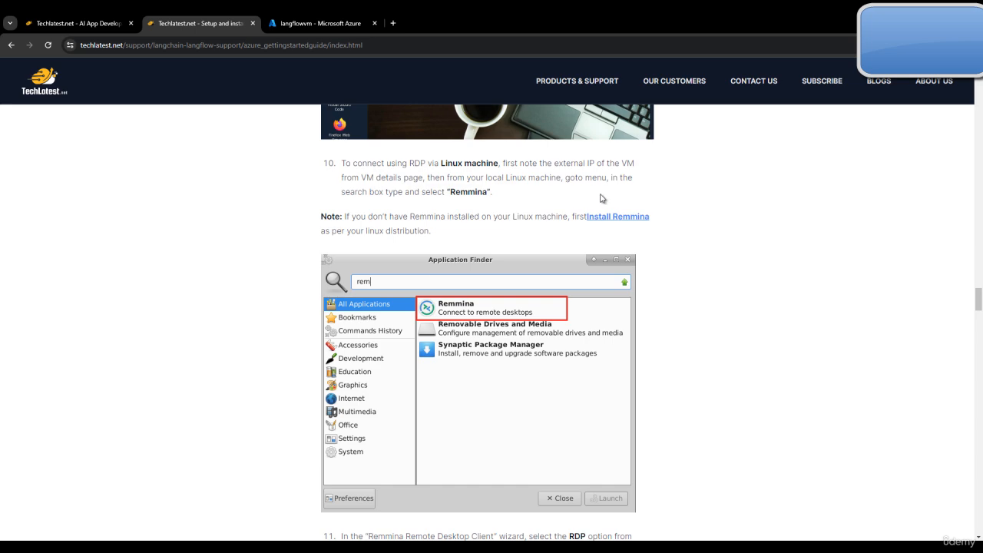
scroll(527, 256, "down", 5)
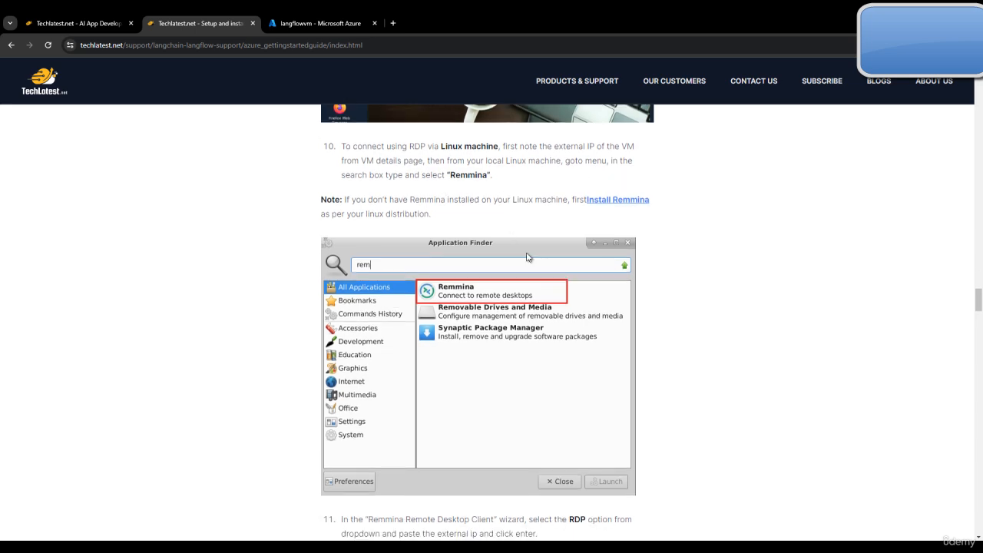
scroll(527, 256, "down", 8)
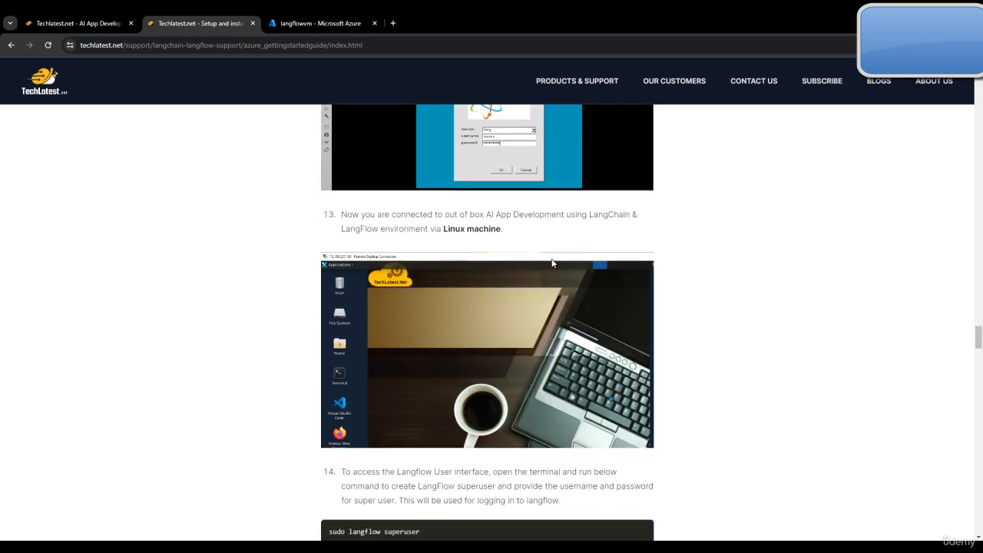
scroll(556, 263, "down", 3)
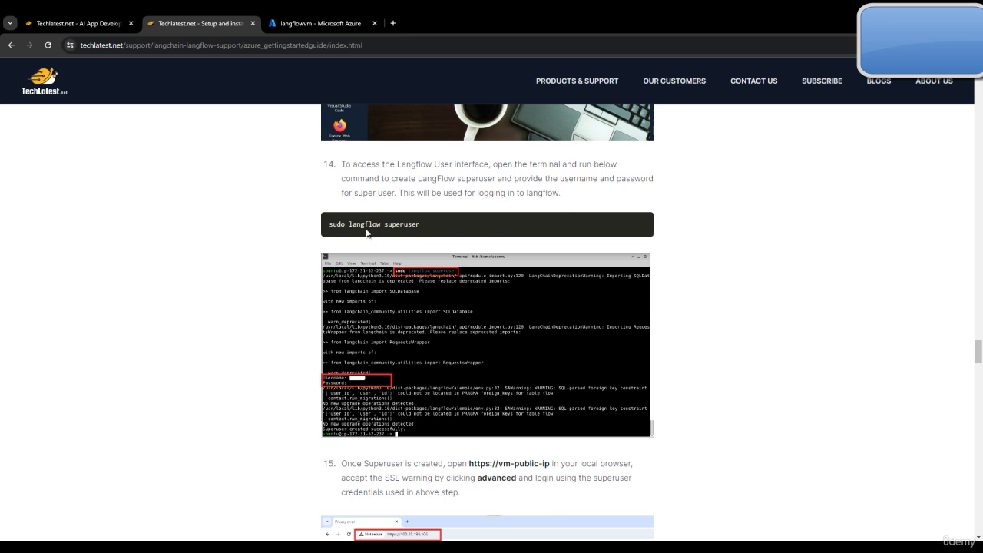
double_click(412, 223)
triple_click(412, 222)
key("ctrl+c")
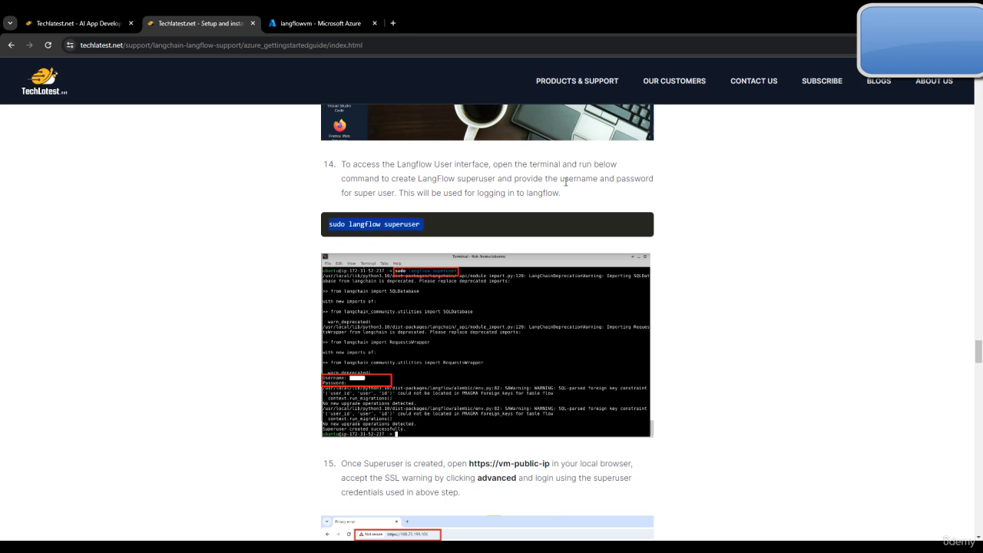
Step: Dismiss PuTTY's connection-closed Fatal Error and bring up its system menu
left_click(662, 547)
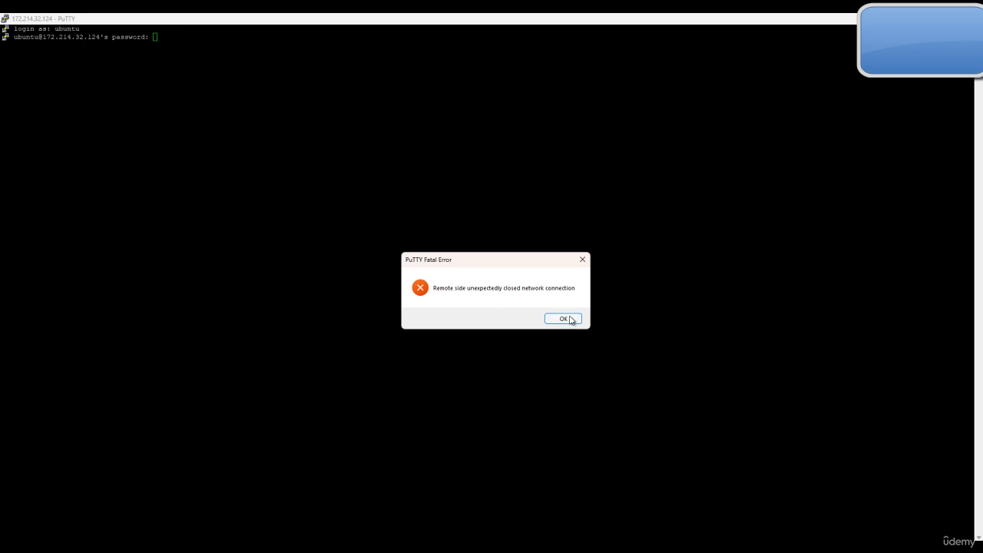
left_click(570, 319)
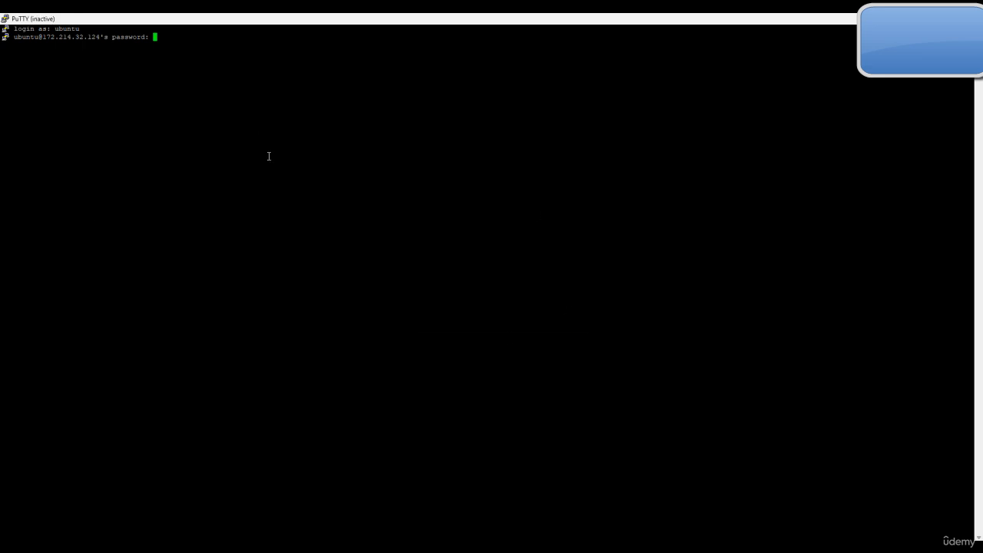
left_click(5, 18)
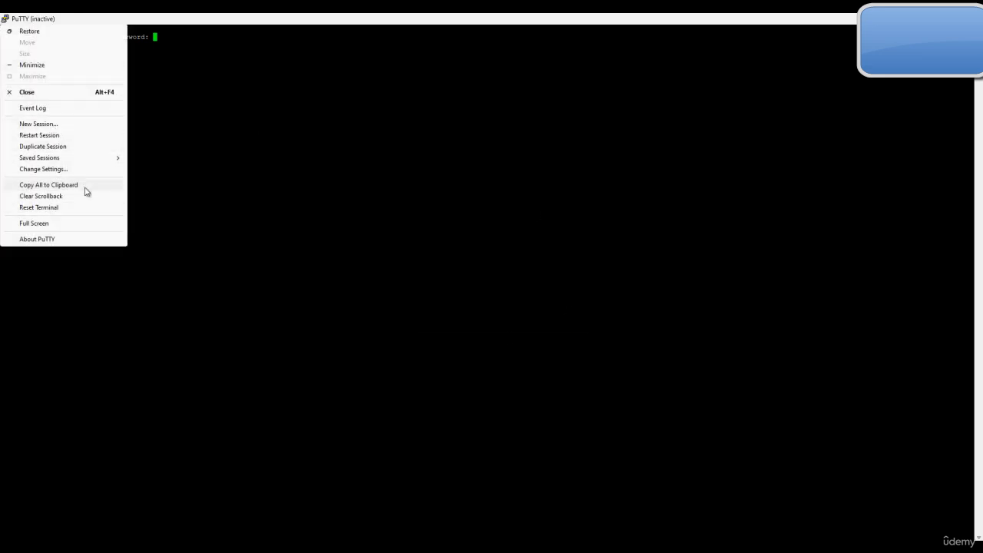
Step: Restart the PuTTY session and log in as ubuntu with its password
left_click(66, 134)
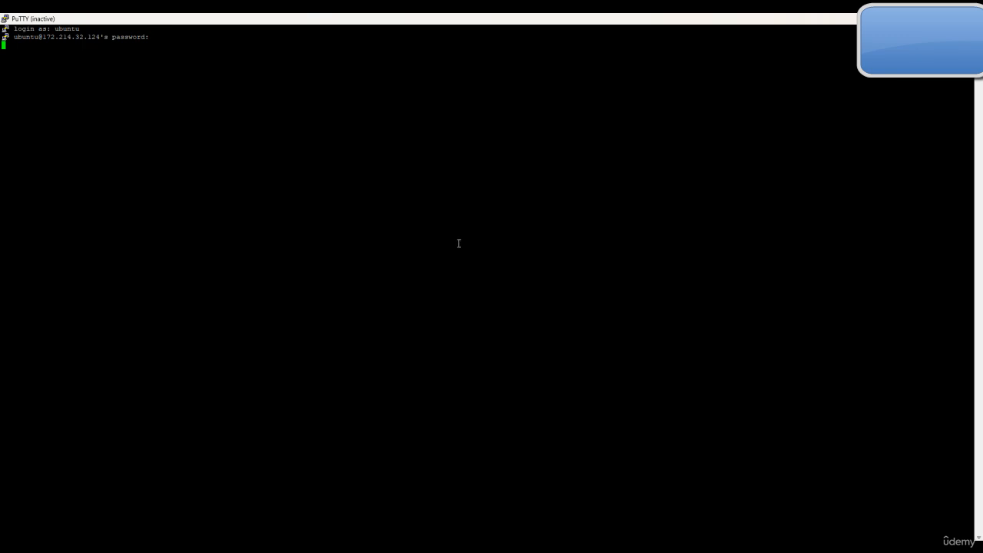
type("ubuntu")
key("Return")
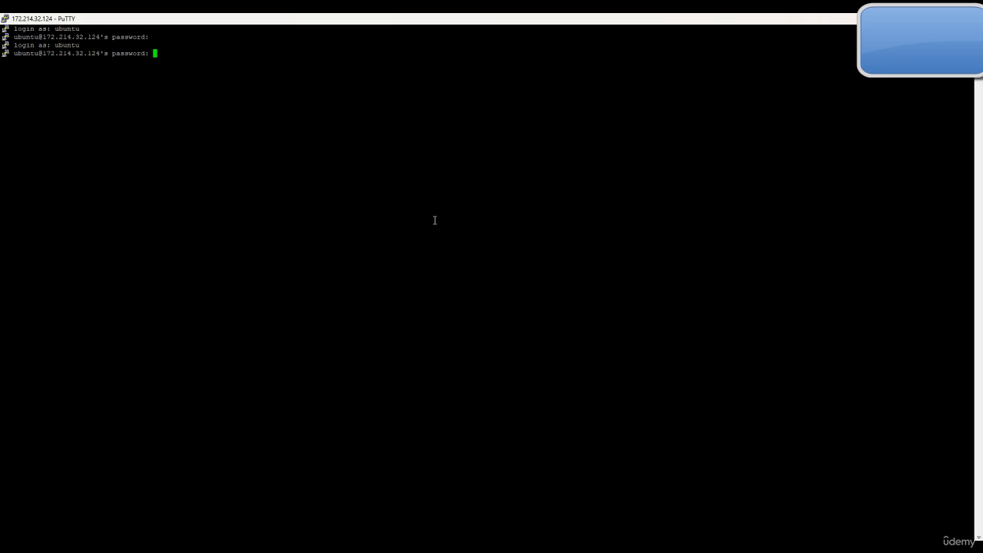
key("Return")
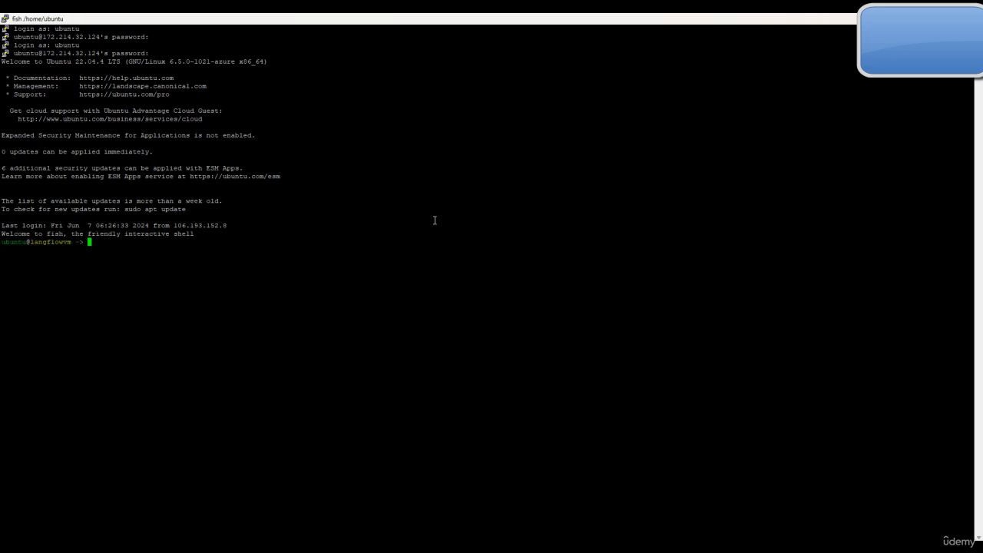
Step: Run sudo langflow superuser, creating superuser admin with a password
right_click(337, 265)
key("Return")
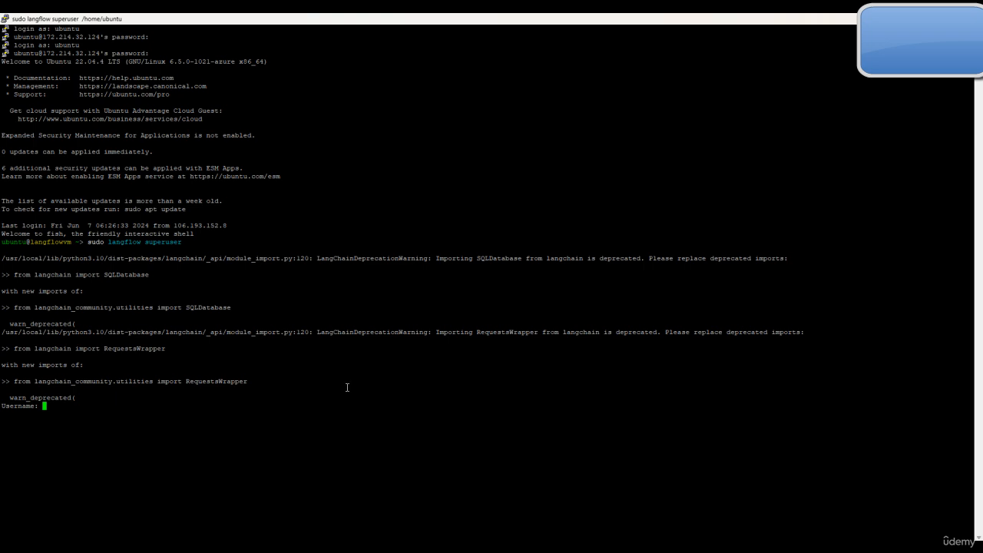
type("admin")
key("Return")
key("Return")
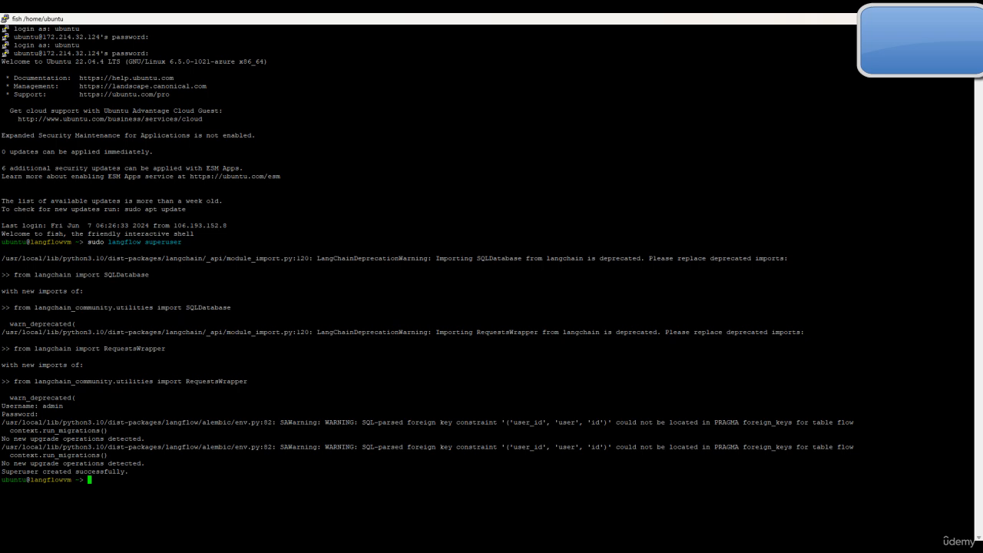
left_click(688, 546)
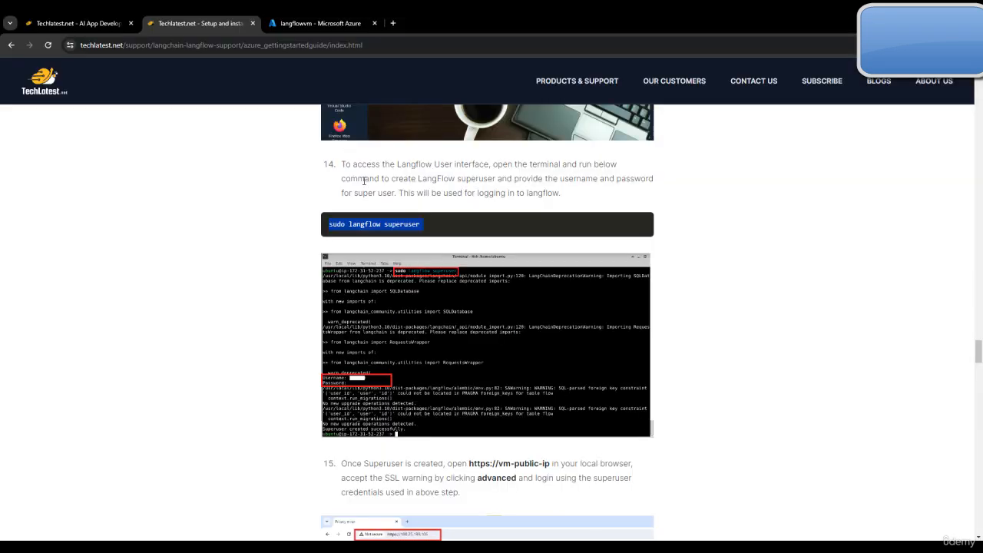
Step: Review the setup guide's steps 15–17 on signing in from the browser
left_click(70, 23)
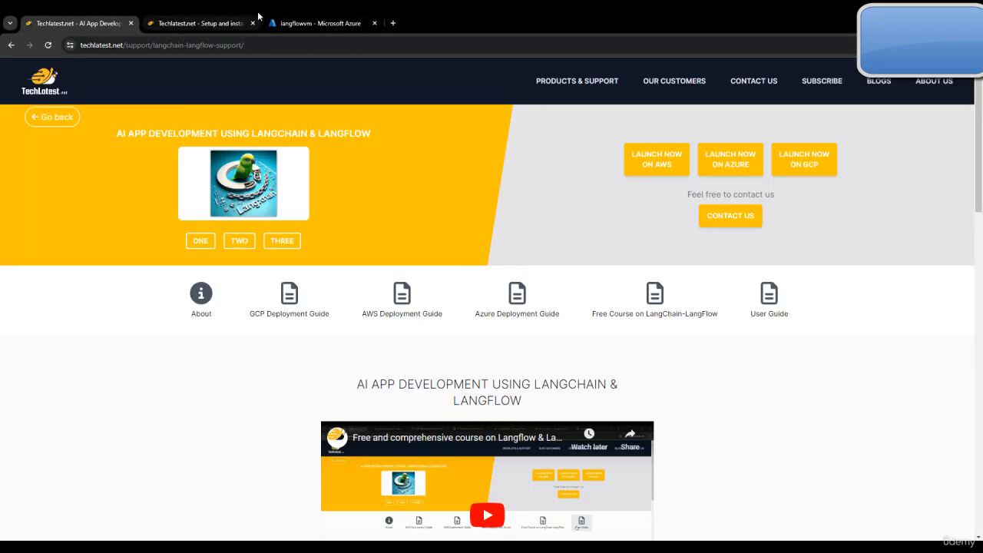
left_click(198, 23)
scroll(424, 199, "down", 2)
scroll(511, 257, "up", 1)
scroll(176, 331, "down", 3)
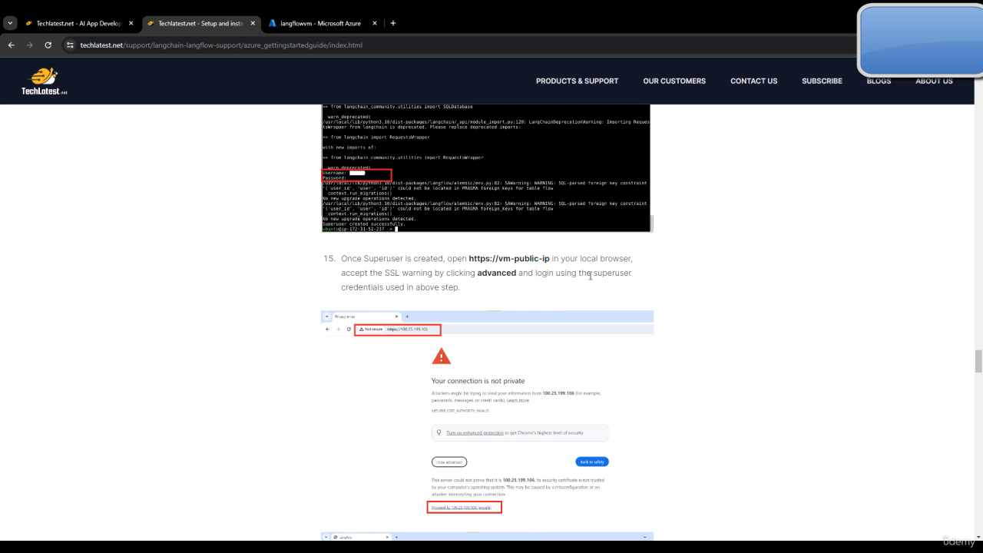
scroll(540, 304, "down", 8)
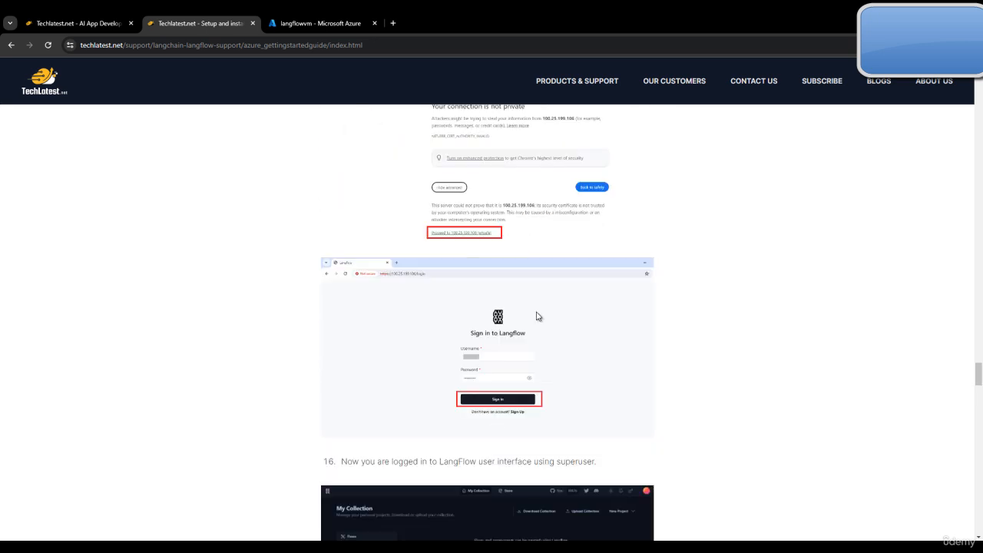
scroll(416, 317, "up", 3)
scroll(481, 319, "down", 3)
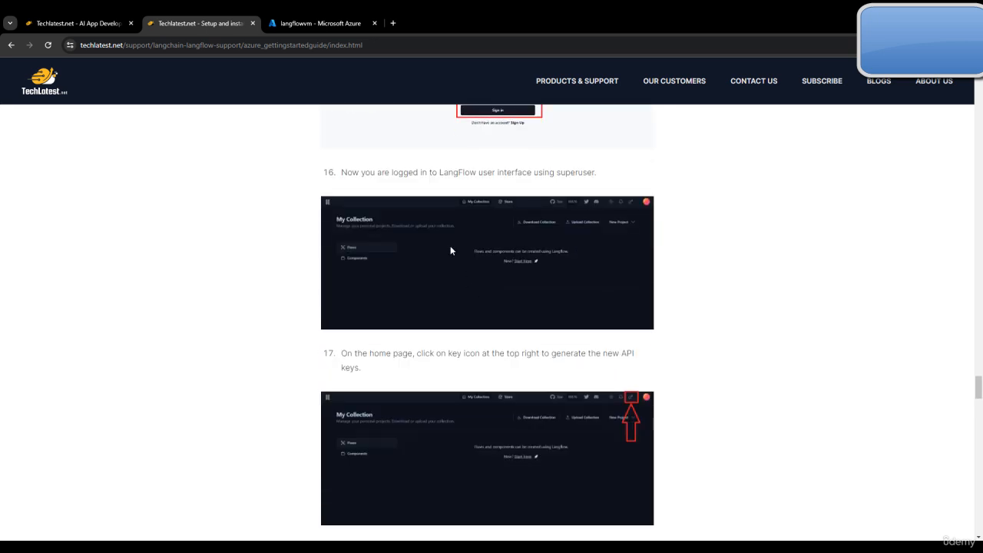
left_click(972, 45)
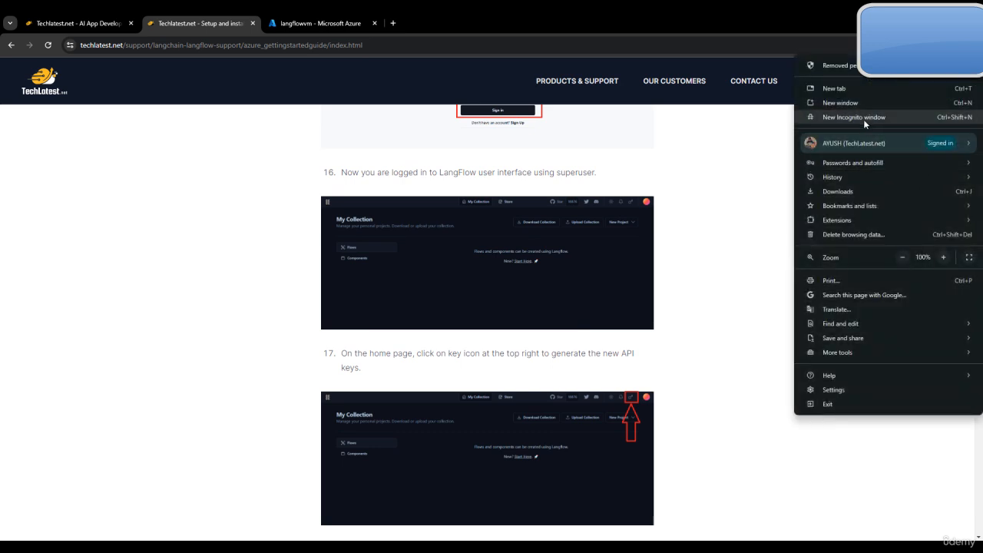
left_click(861, 121)
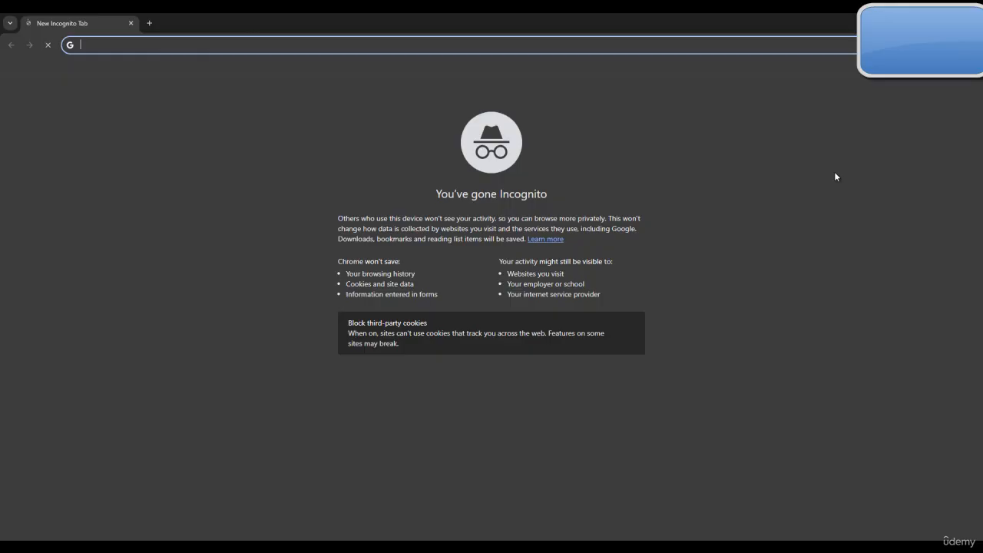
type("ht")
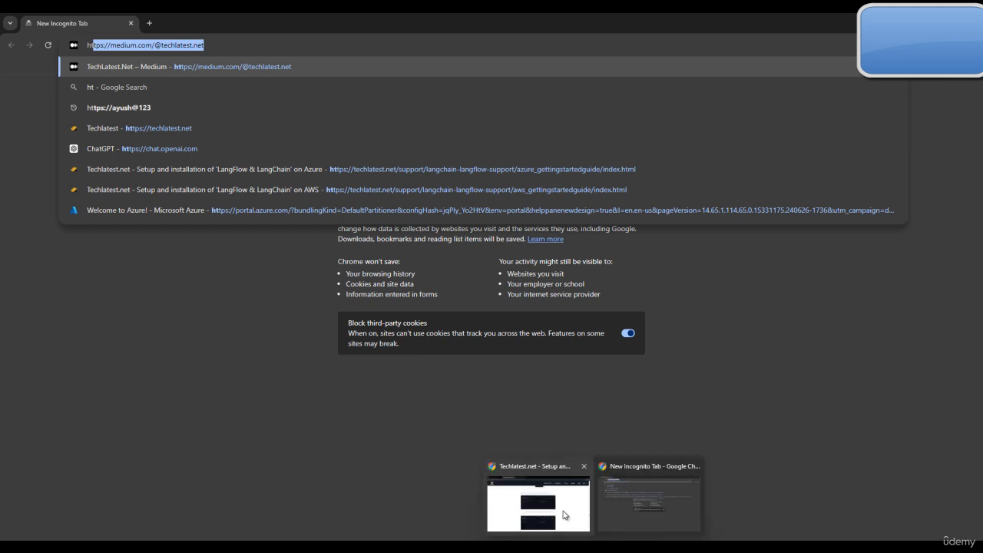
left_click(561, 518)
left_click(322, 20)
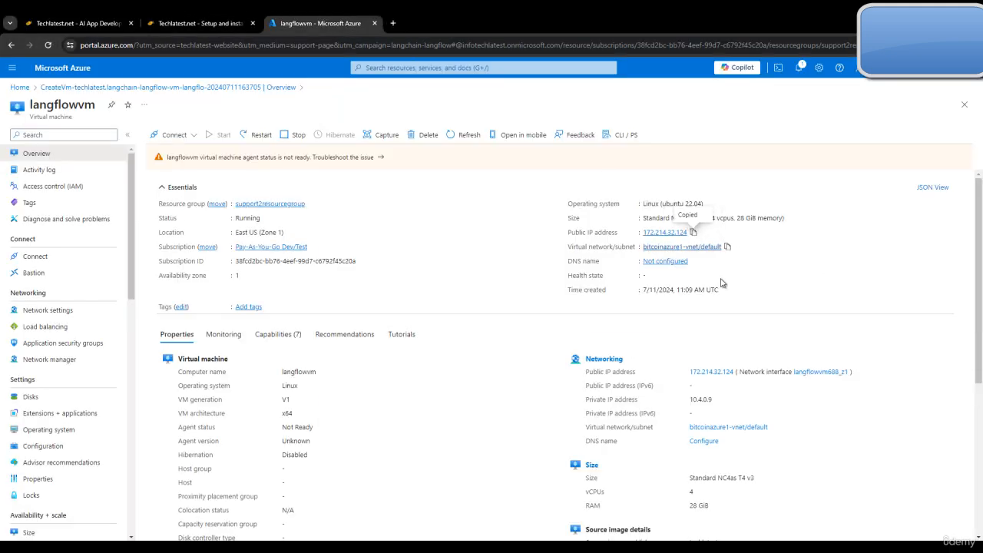
left_click(632, 500)
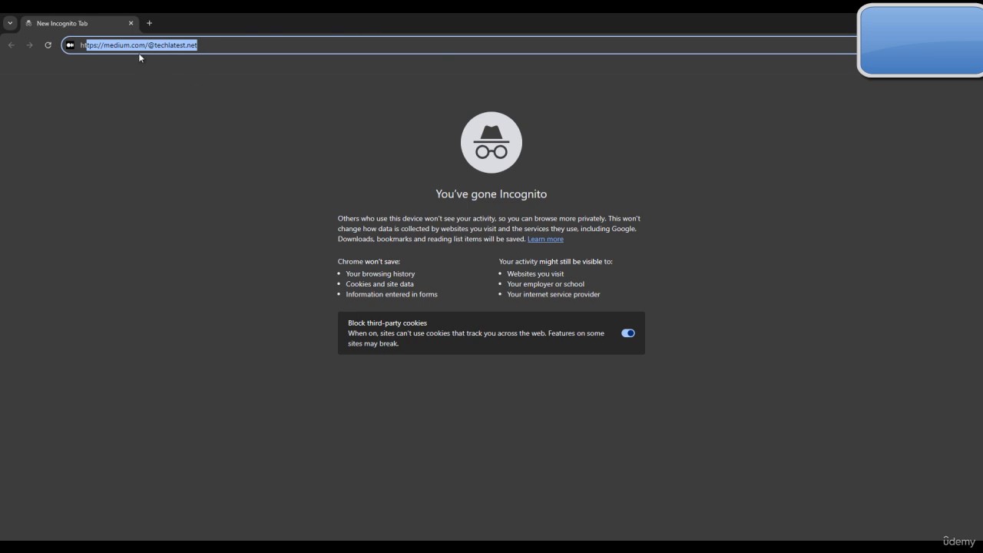
left_click_drag(101, 44, 248, 64)
type("172.214.32.124")
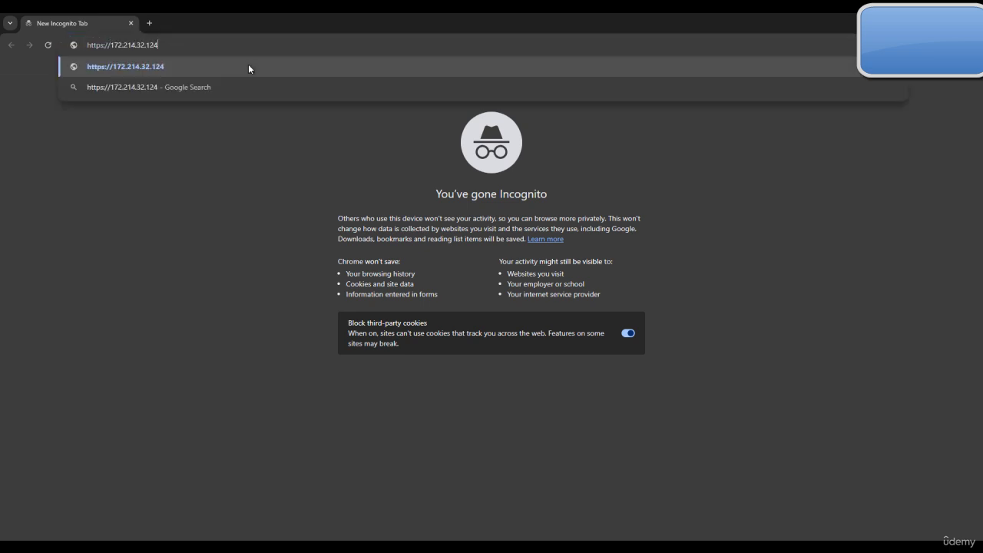
key("Return")
left_click(376, 286)
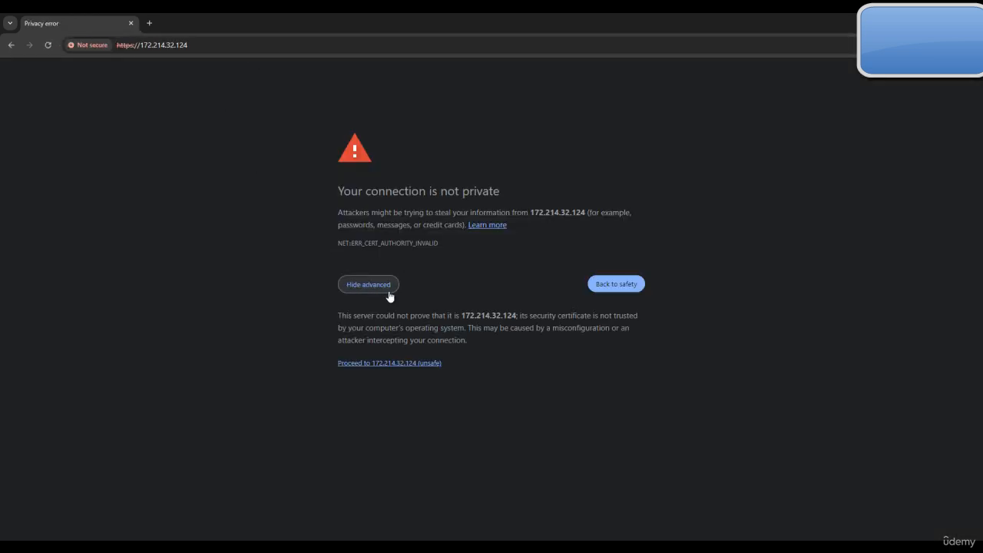
left_click(372, 363)
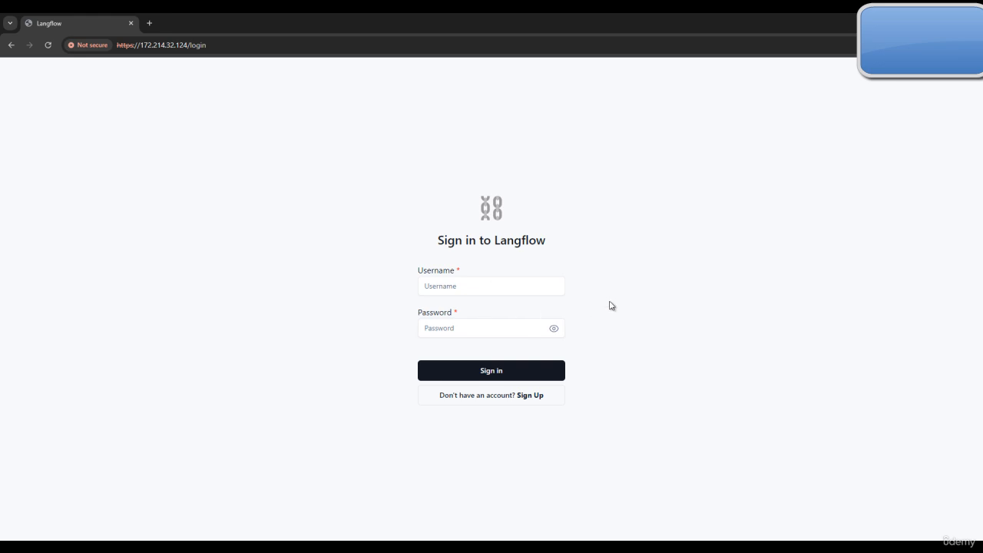
Step: Sign in to Langflow as admin with the superuser password from the terminal
left_click(685, 546)
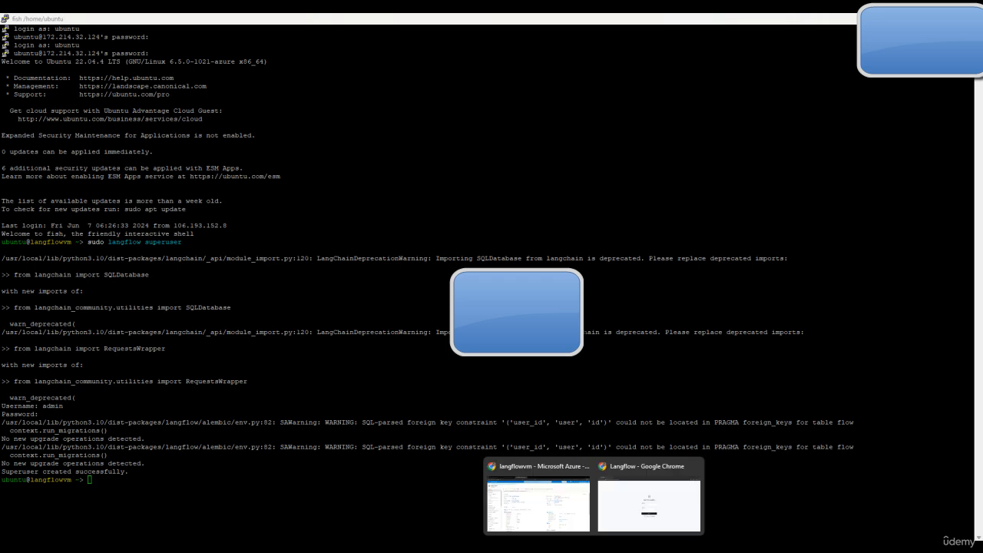
left_click(653, 507)
left_click(492, 287)
type("a")
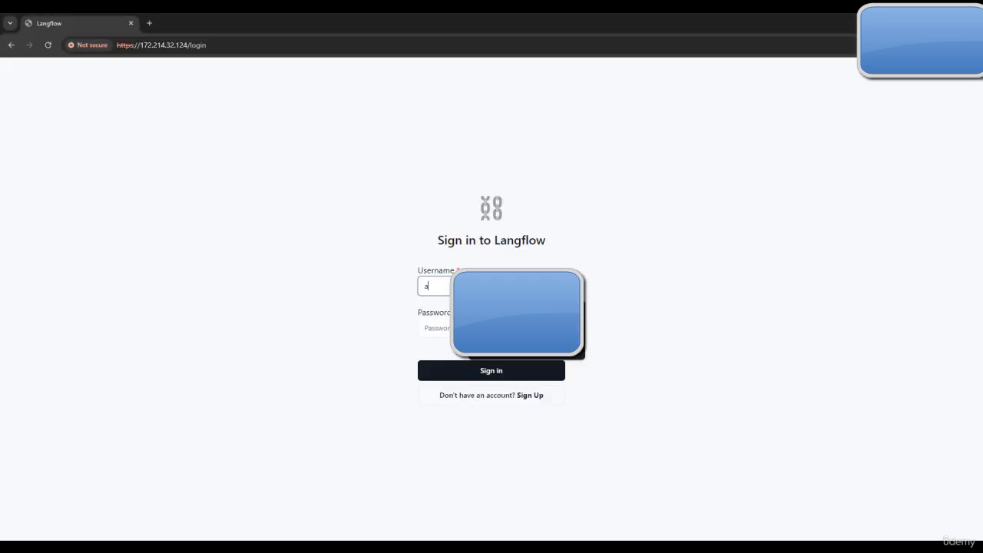
type("d")
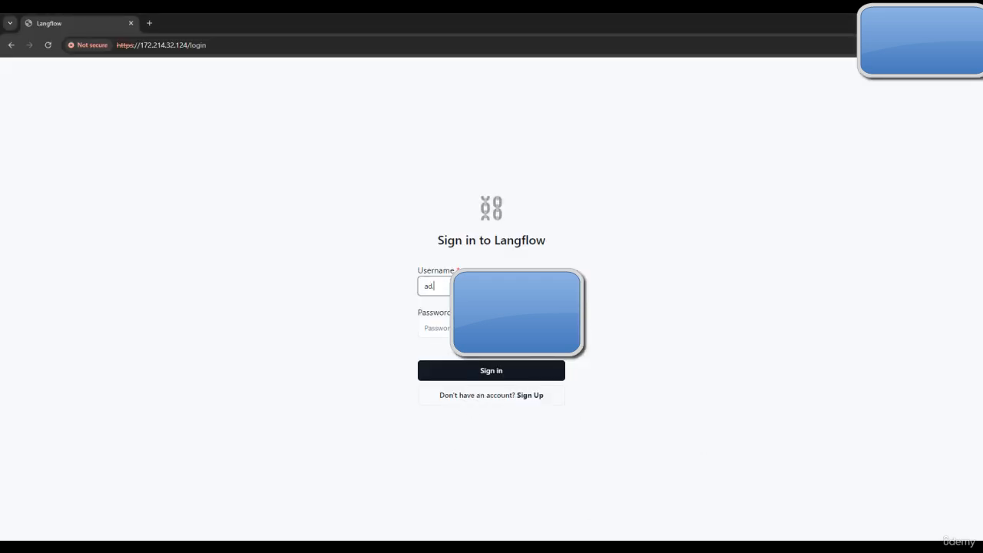
type("min")
left_click(451, 323)
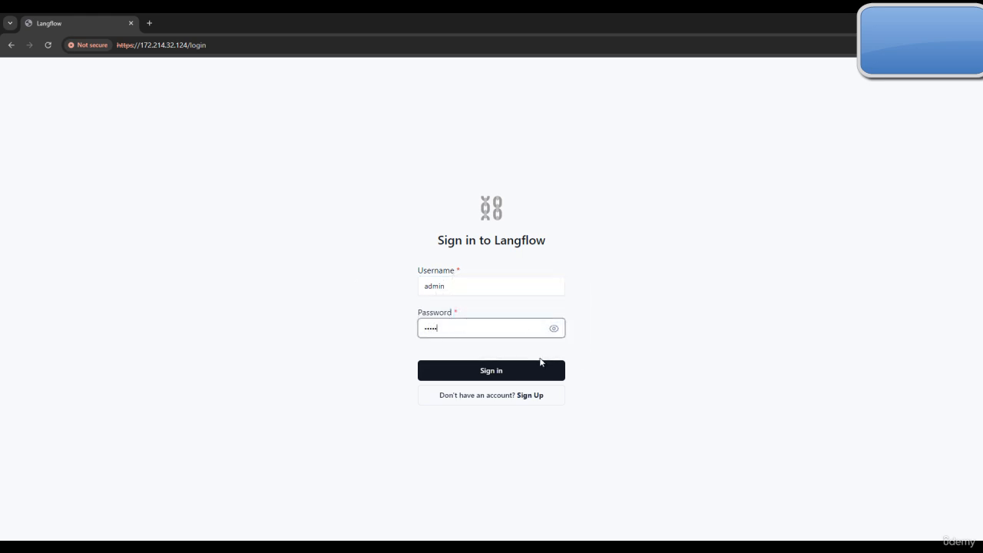
left_click(545, 370)
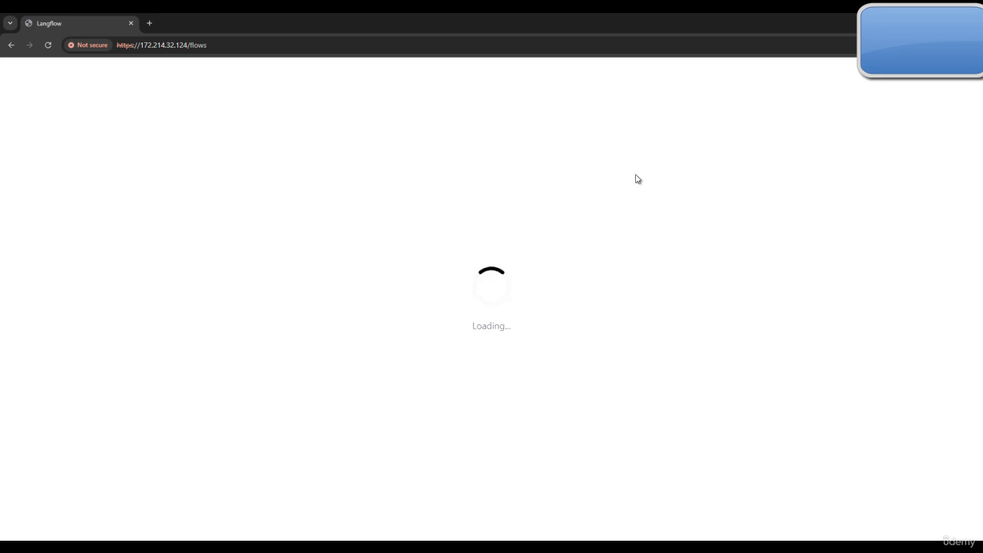
mouse_move(592, 547)
left_click(549, 474)
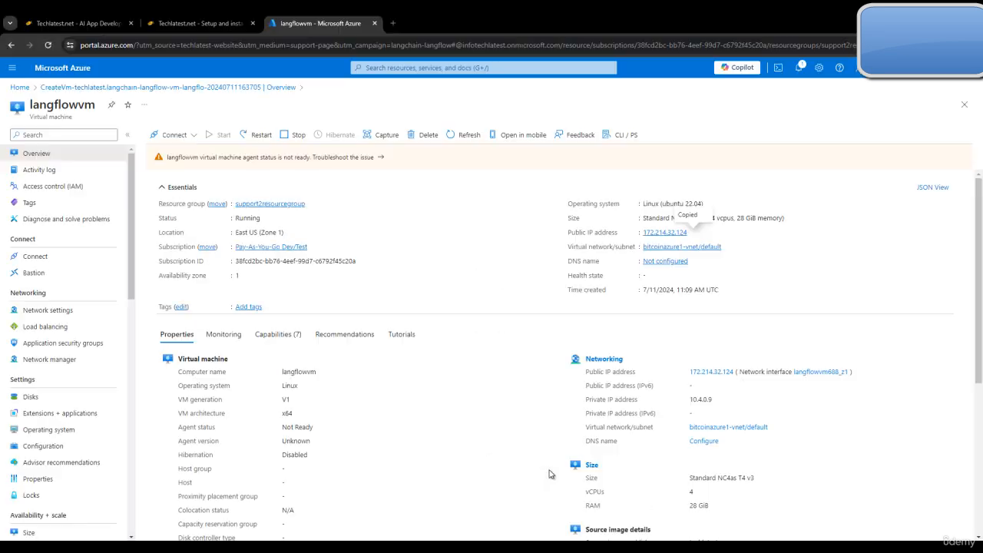
Step: Read through guide steps 16–24 down to the Langflow sign-up screenshots
left_click(113, 17)
left_click(197, 17)
scroll(600, 323, "down", 1)
scroll(600, 323, "up", 4)
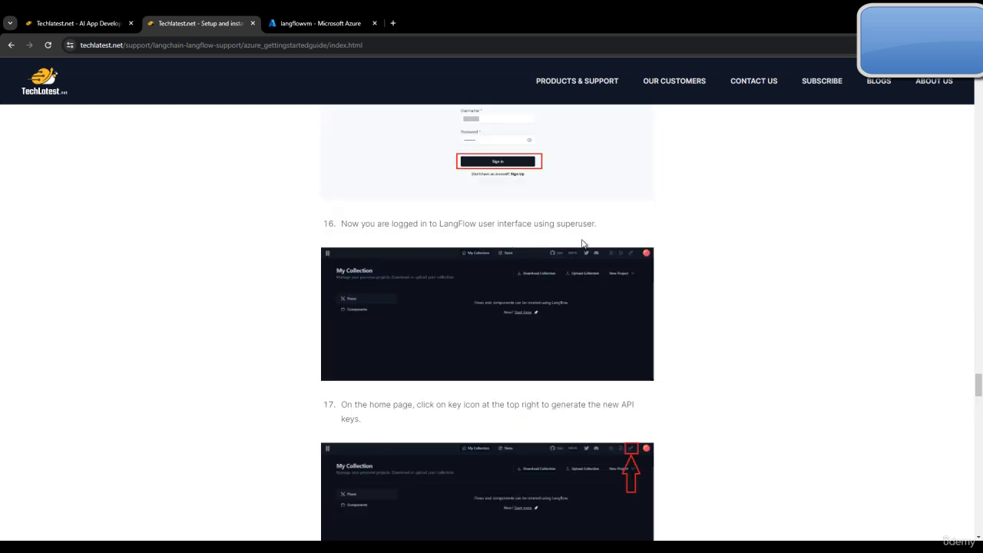
scroll(377, 299, "down", 1)
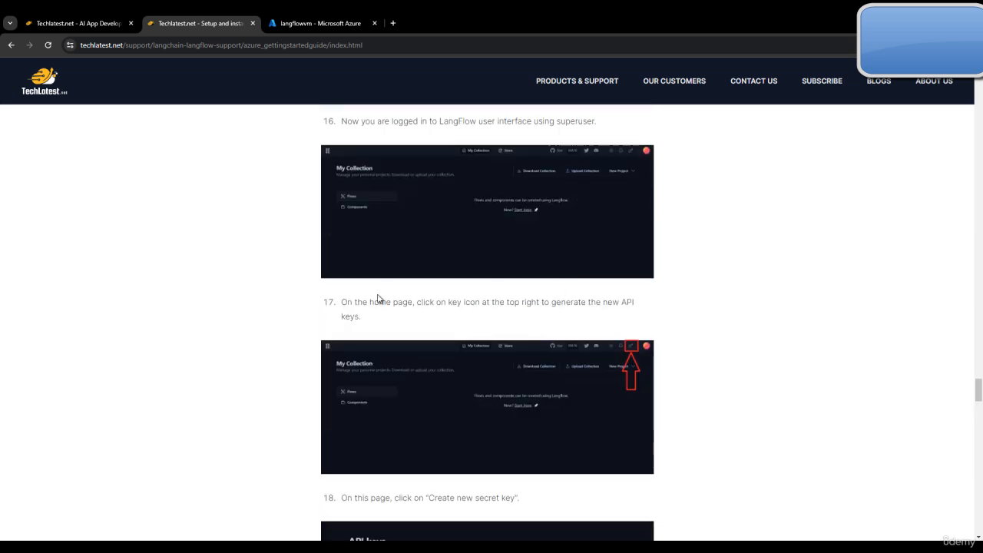
scroll(461, 307, "down", 1)
scroll(550, 266, "down", 3)
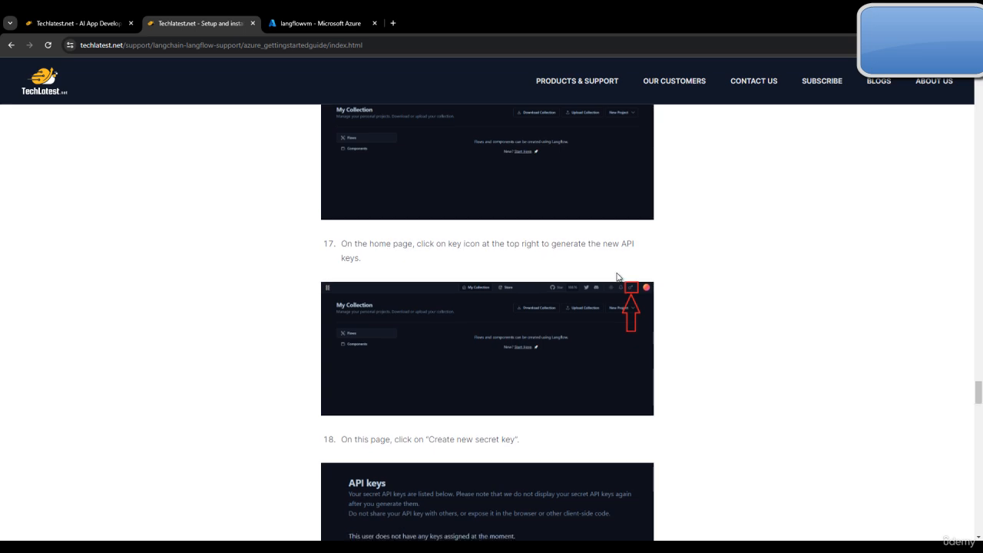
scroll(415, 329, "down", 15)
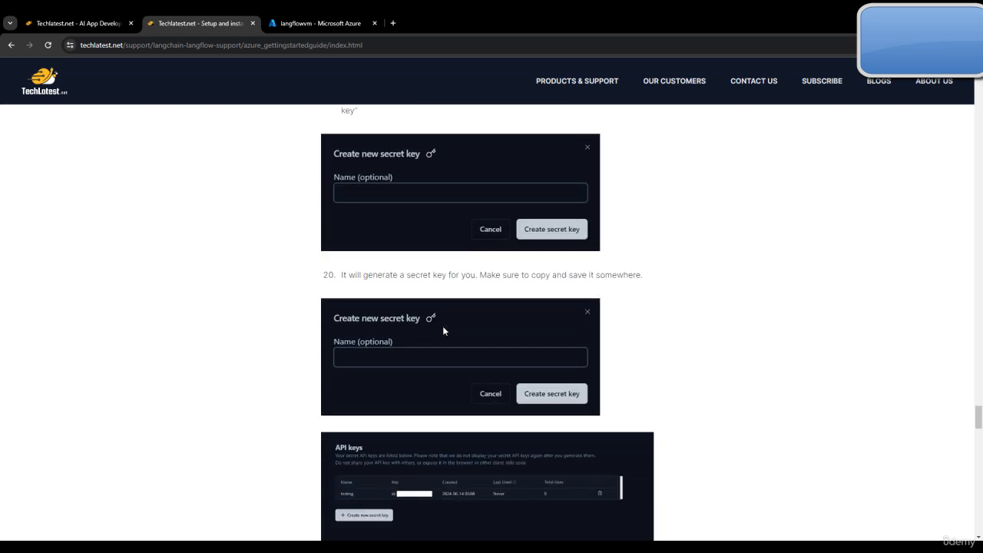
scroll(517, 335, "down", 20)
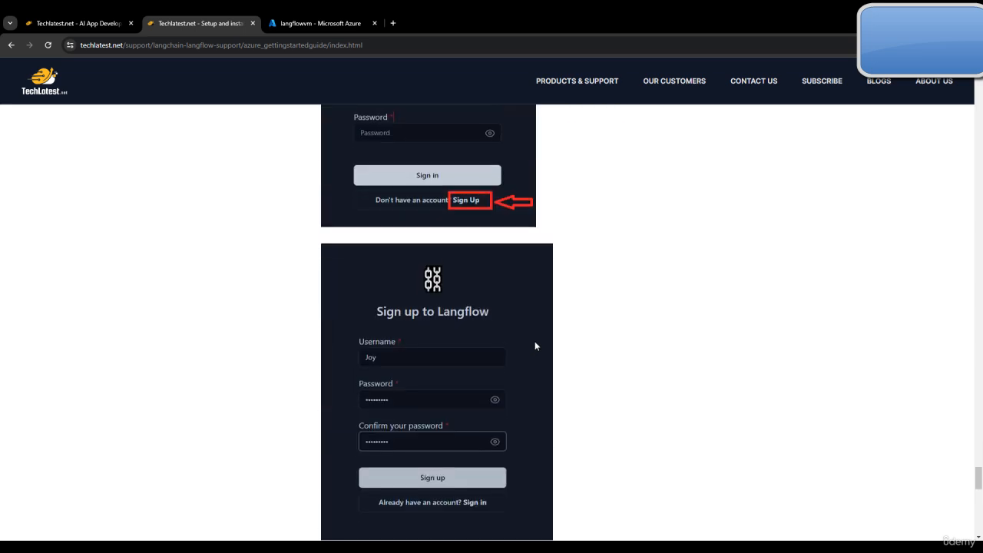
scroll(564, 384, "up", 10)
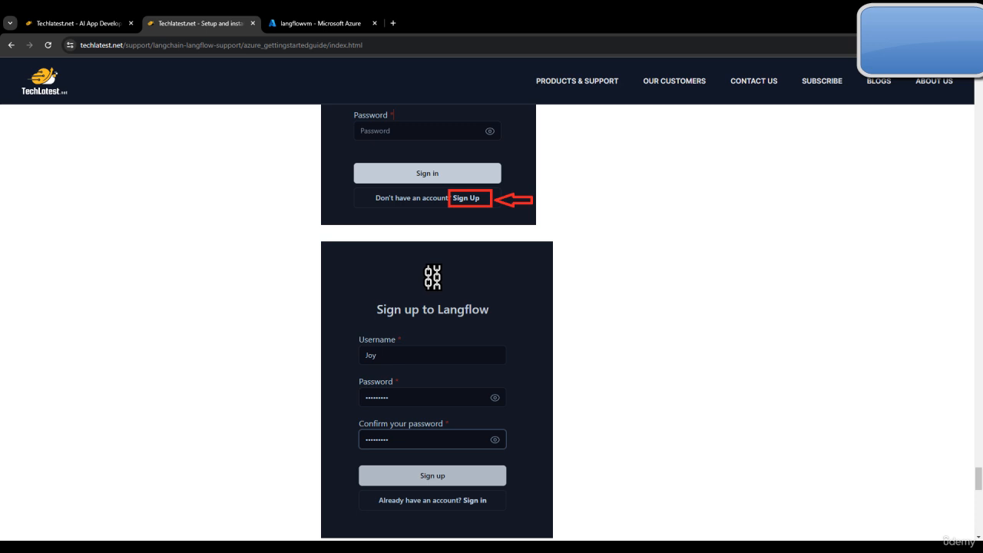
Step: In Langflow, toggle dark mode on and off, return to My Collection, and check the account menu
left_click(637, 513)
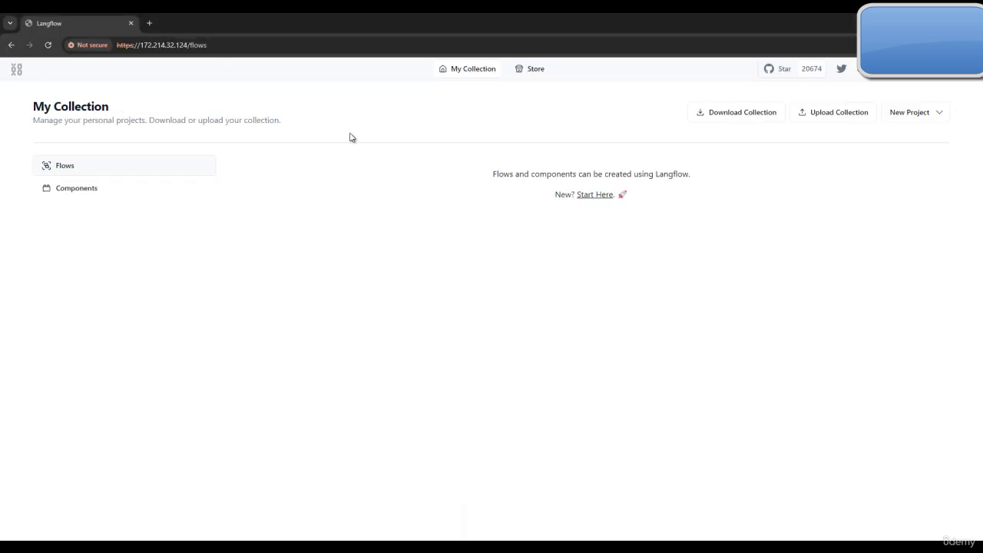
left_click(892, 76)
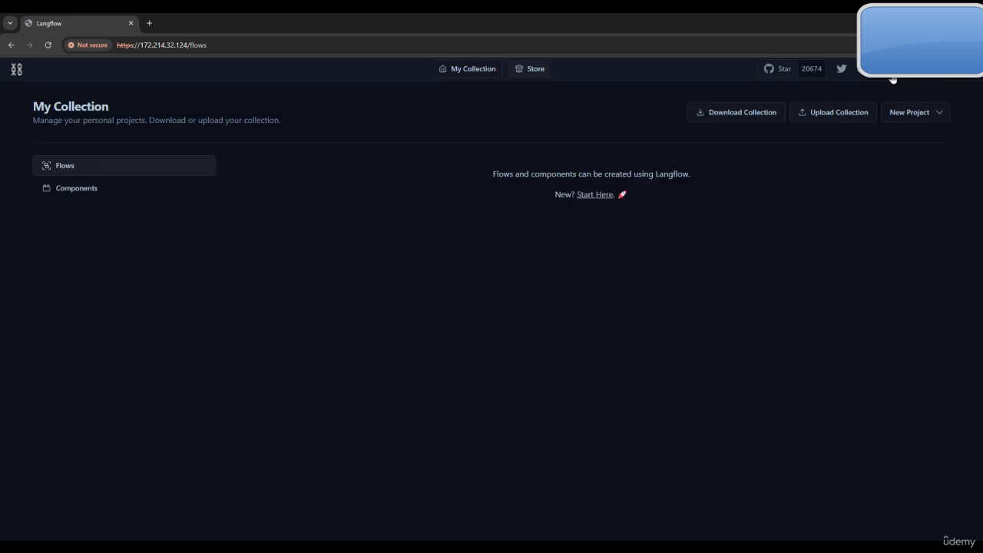
left_click(892, 76)
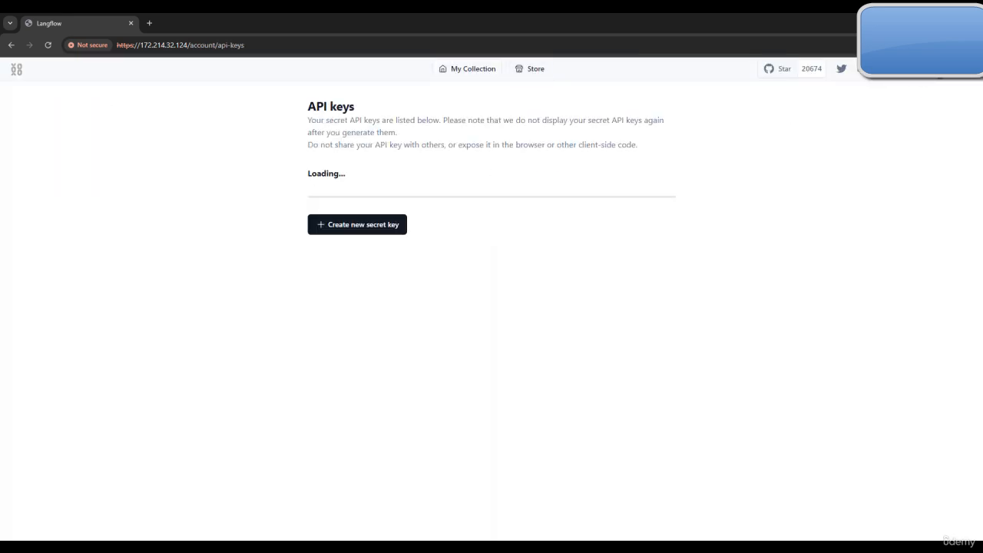
left_click(19, 71)
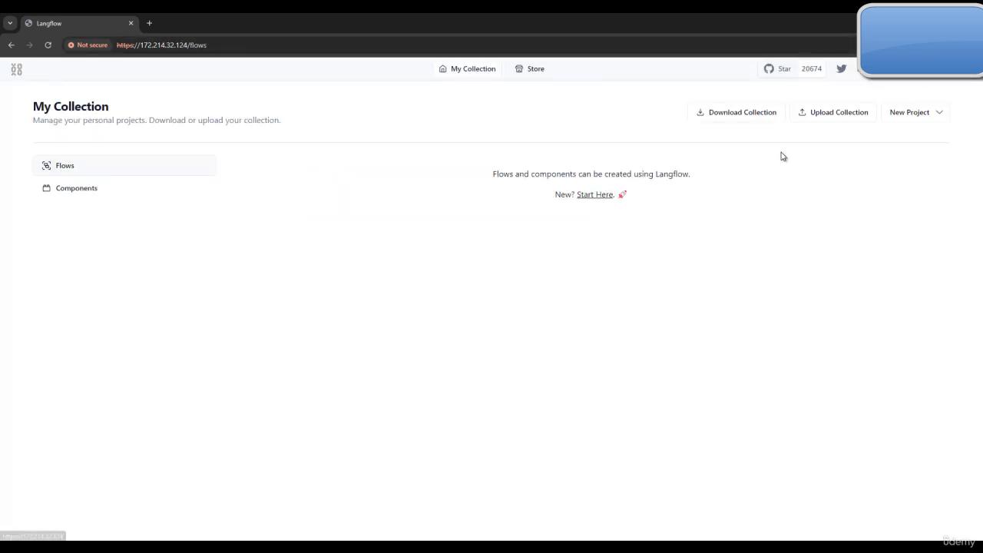
left_click(970, 77)
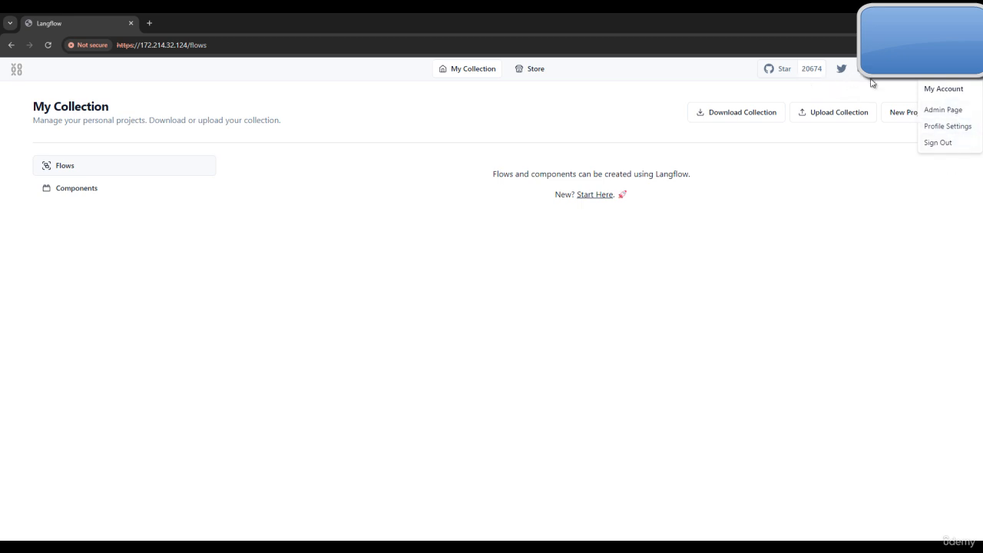
left_click(612, 194)
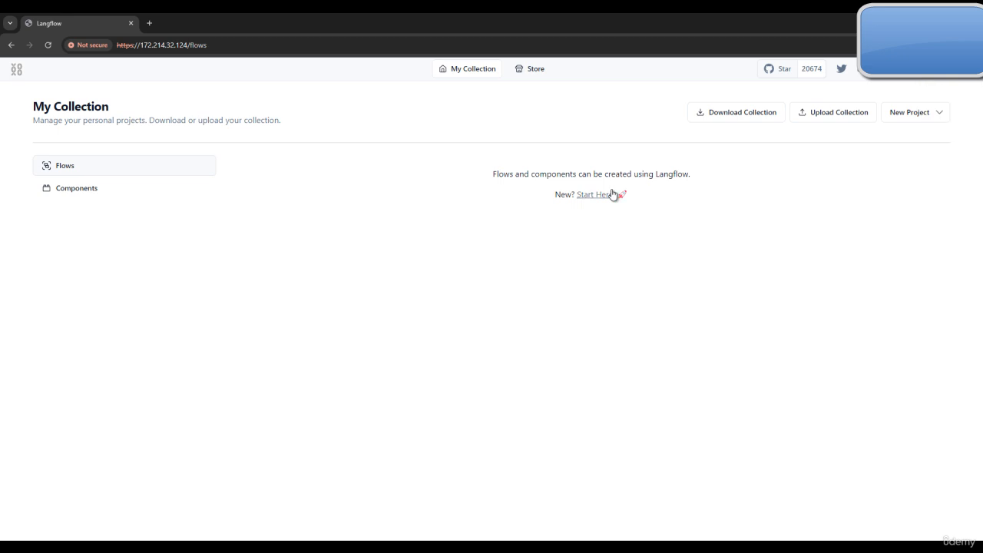
Step: Start a new blank flow, then check its options menu and the LLMs component list
left_click(595, 194)
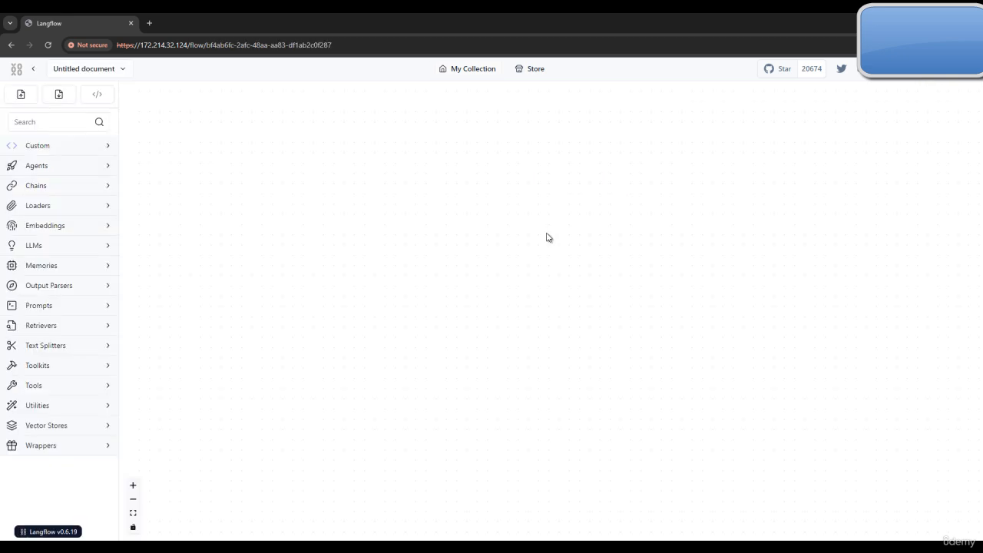
left_click(121, 70)
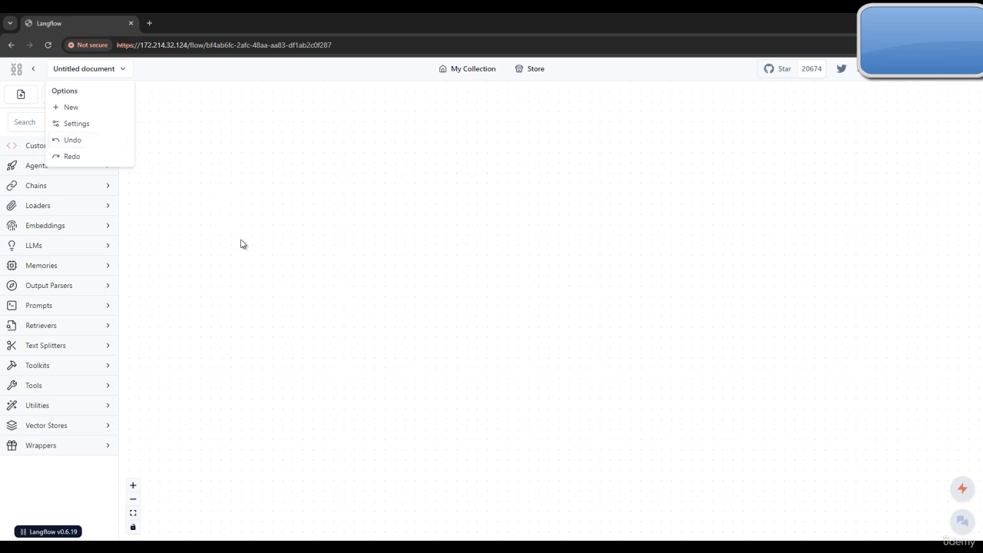
left_click(218, 268)
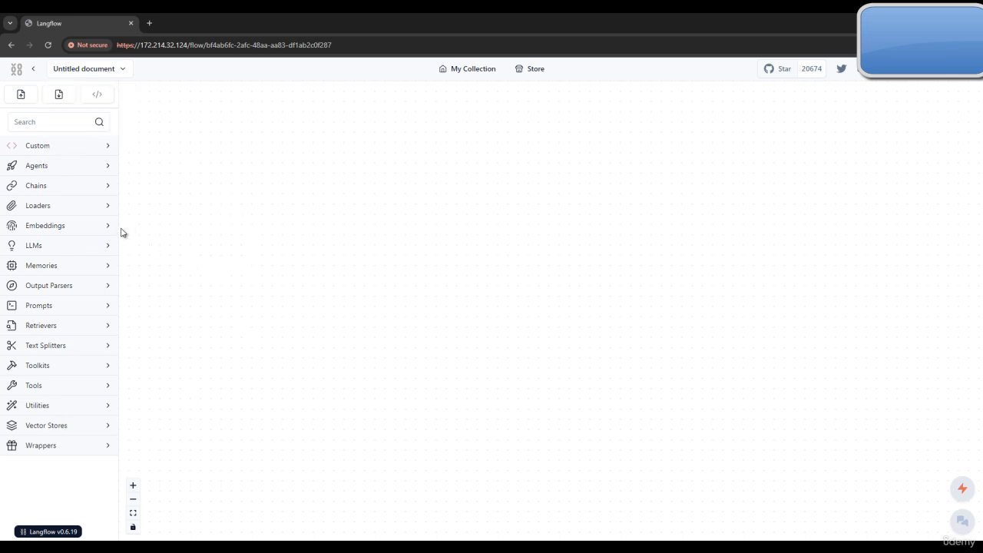
left_click(110, 248)
left_click(110, 248)
Step: Scroll the Techlatest guide to steps 22–23 on adding new users and self sign-up
mouse_move(592, 547)
left_click(538, 483)
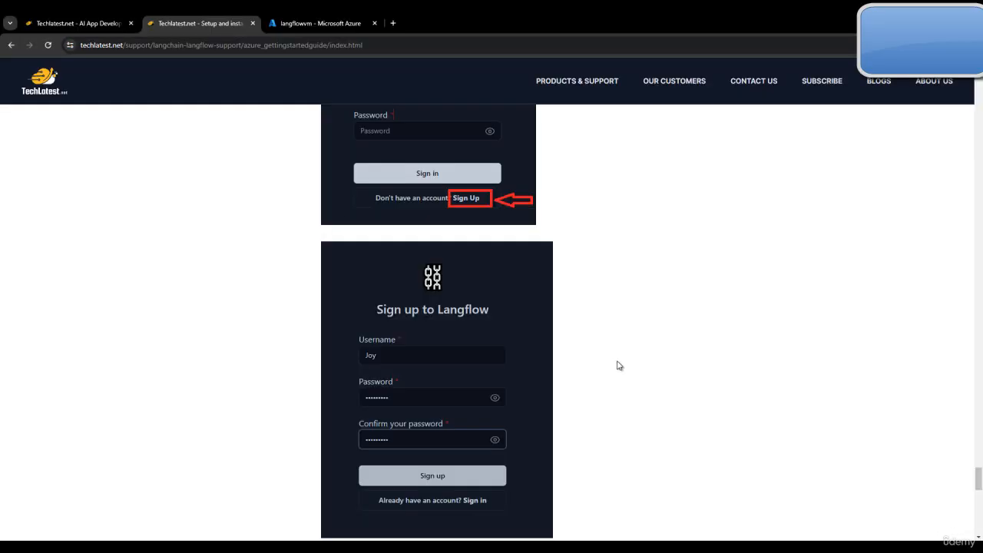
scroll(607, 307, "down", 2)
scroll(614, 284, "down", 2)
left_click(315, 23)
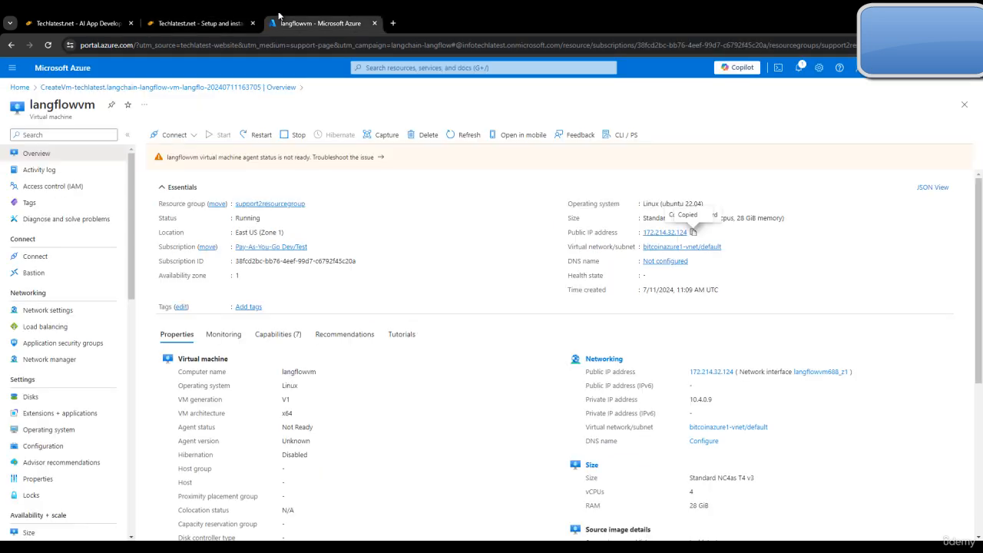
left_click(201, 23)
scroll(950, 287, "up", 10)
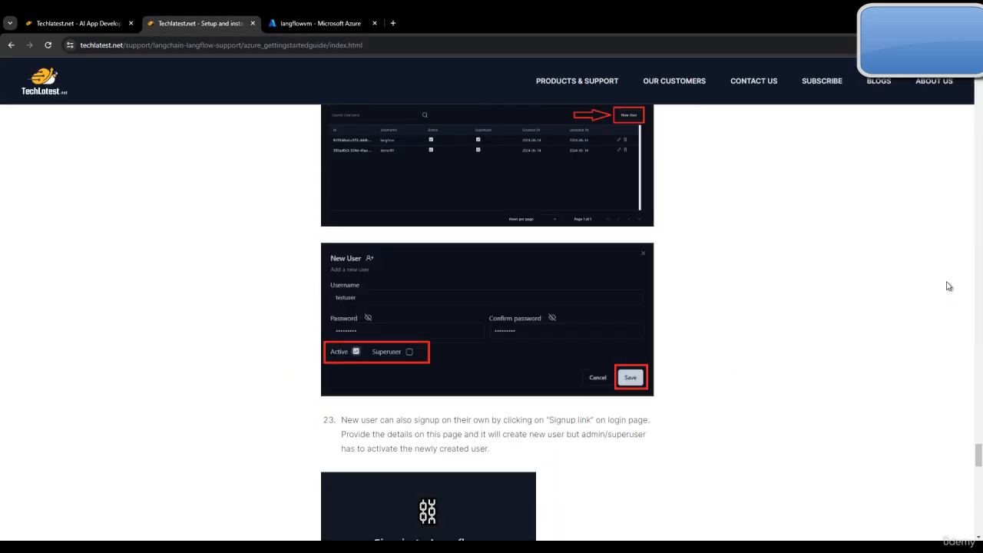